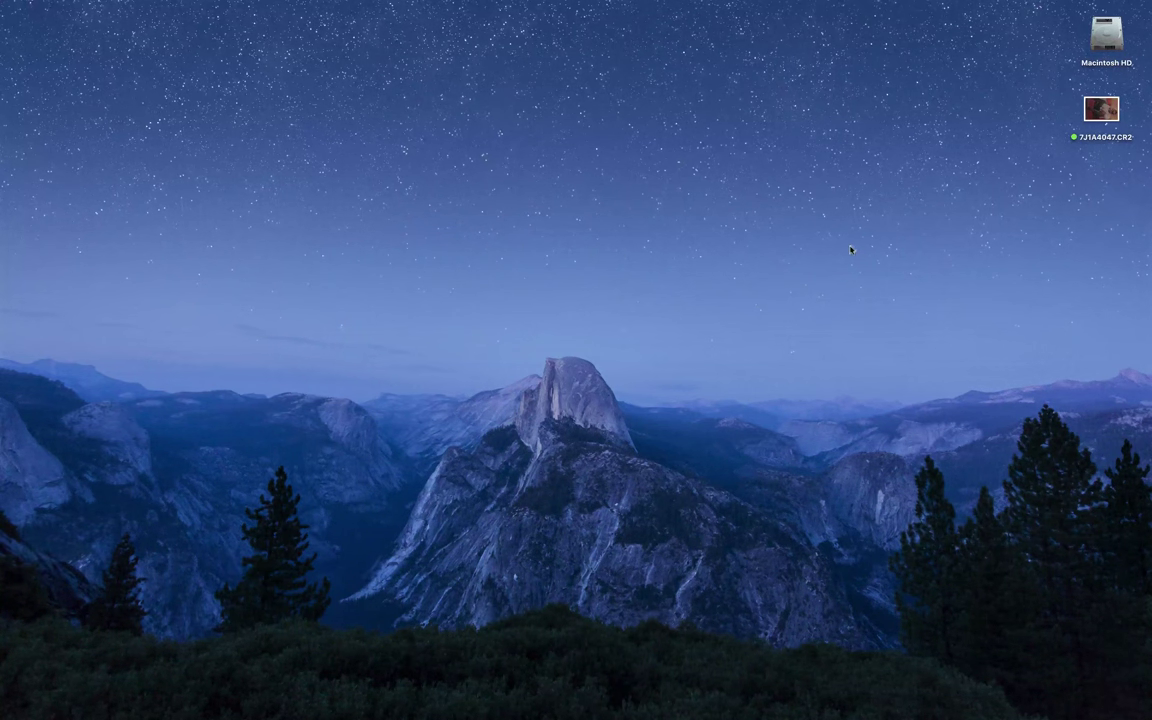
# Step: Select 7J1A4047.CR2 on the Finder desktop so it opens in Camera Raw
pyautogui.click(1112, 110)
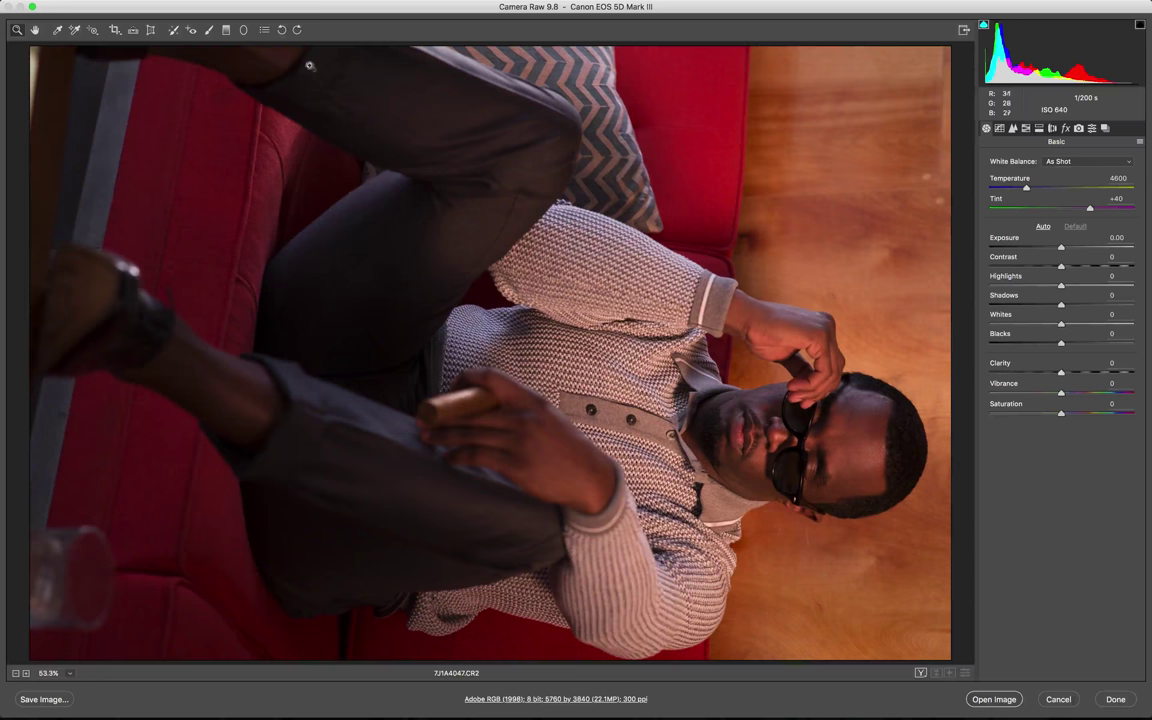
# Step: Rotate the sofa portrait counter-clockwise to upright and show the Camera Calibration panel
pyautogui.click(282, 30)
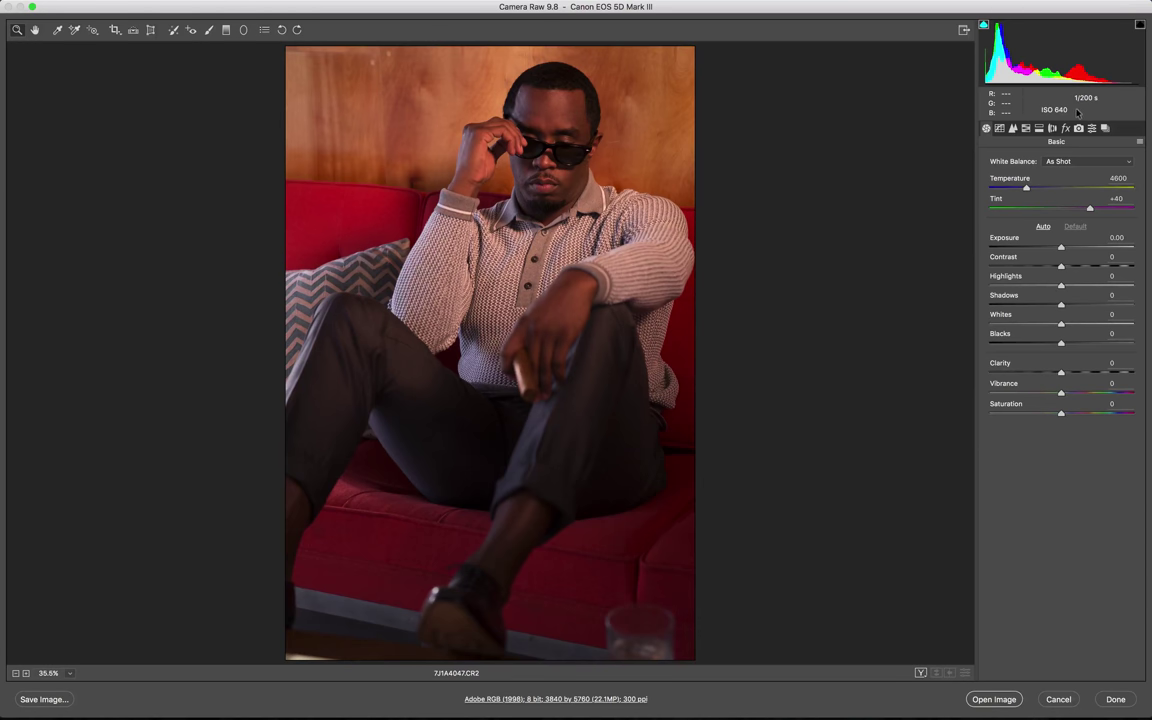
pyautogui.click(1078, 128)
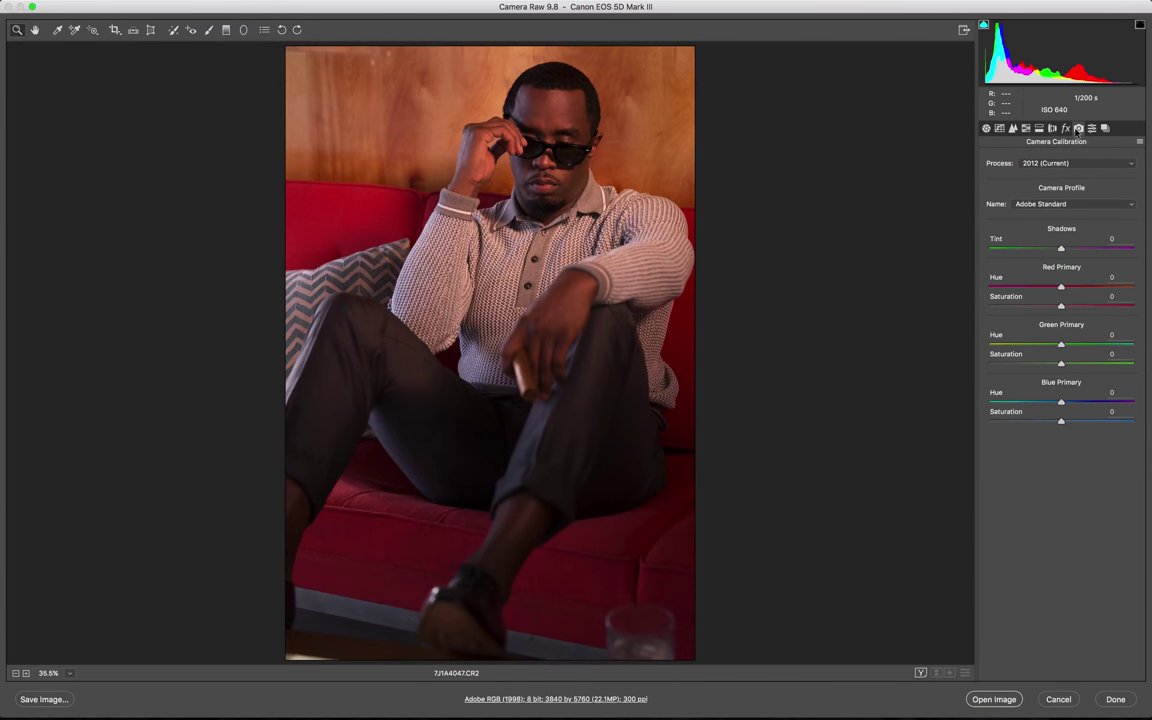
# Step: Choose MCCLOG (Canon EOS 5D Mark III) as the camera profile
pyautogui.click(1058, 204)
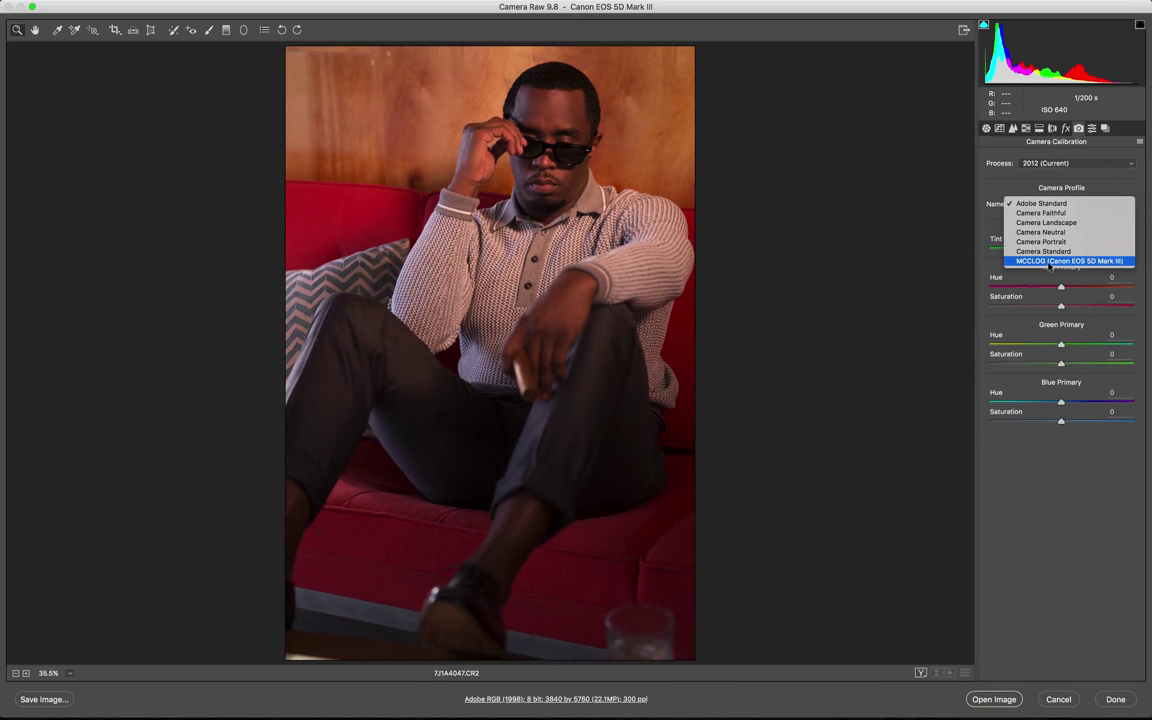
pyautogui.click(1049, 262)
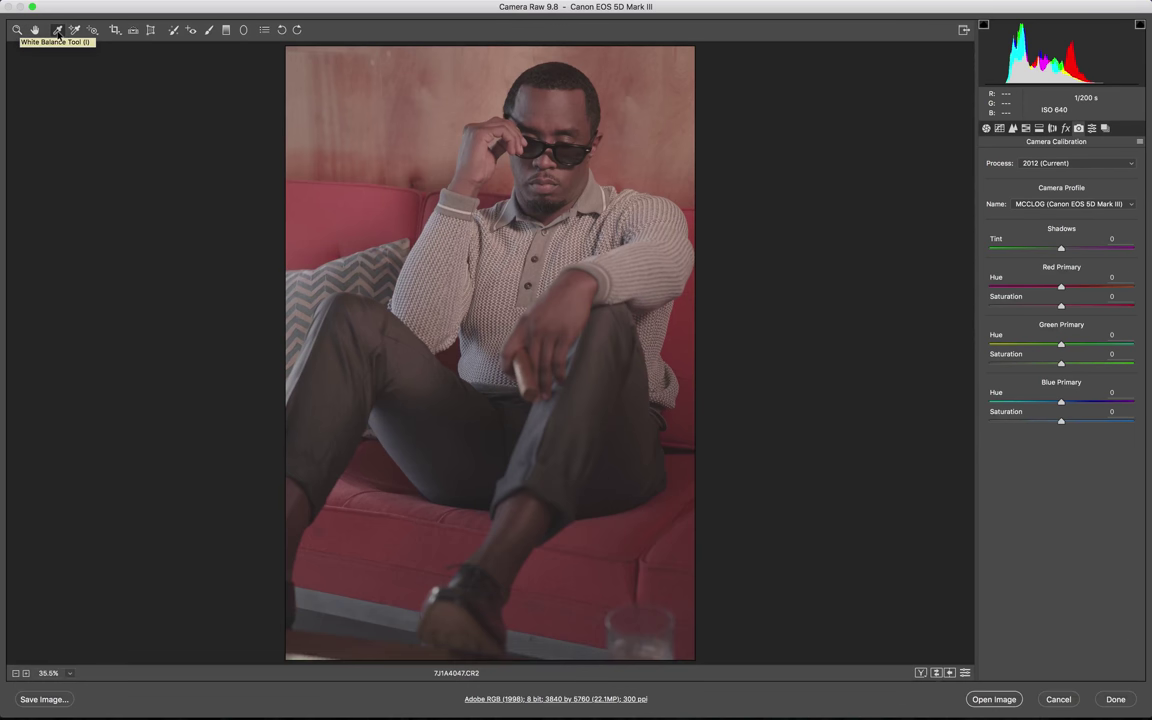
# Step: Sample white balance from the grey floor strip for Temperature 4900, Tint +12
pyautogui.click(58, 31)
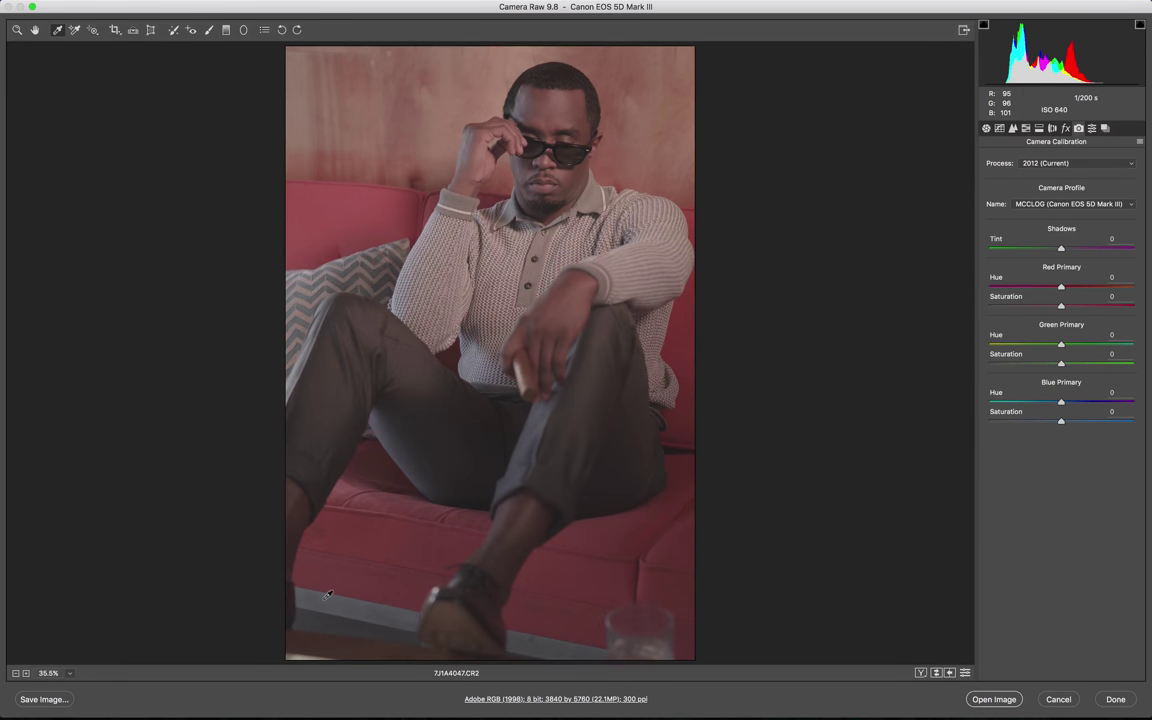
pyautogui.moveTo(324, 599); pyautogui.dragTo(345, 603)
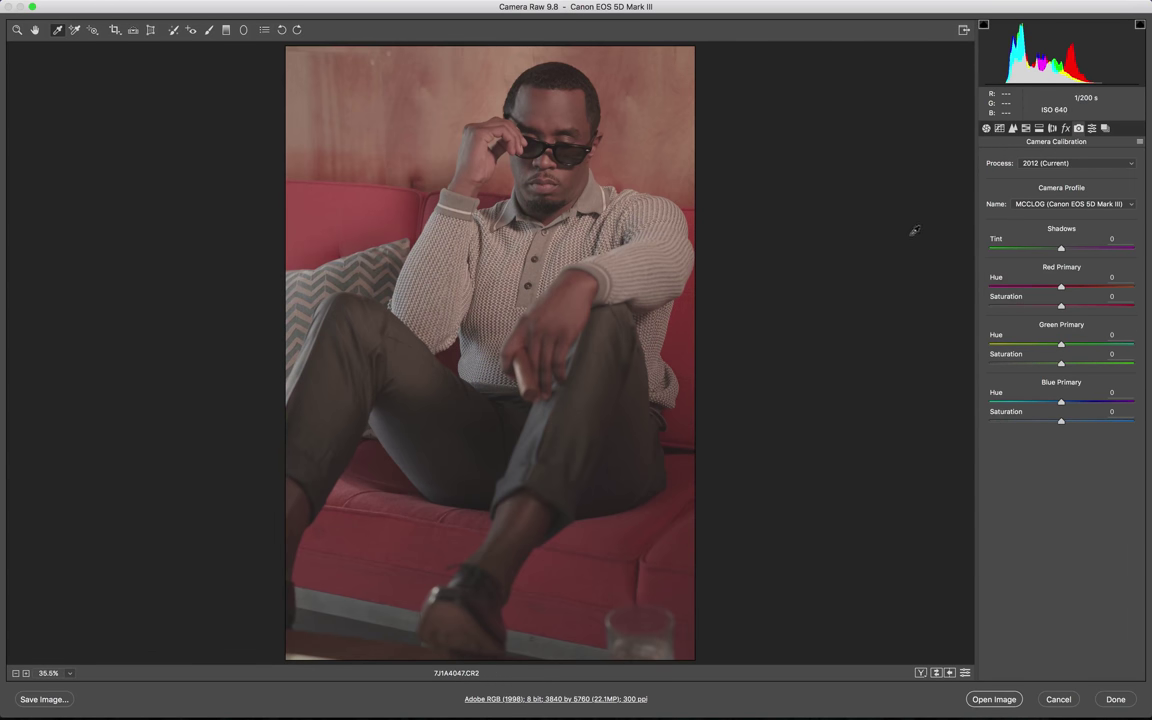
# Step: In the Basic panel, raise Exposure to +1.05 and ease Highlights to -37
pyautogui.click(986, 128)
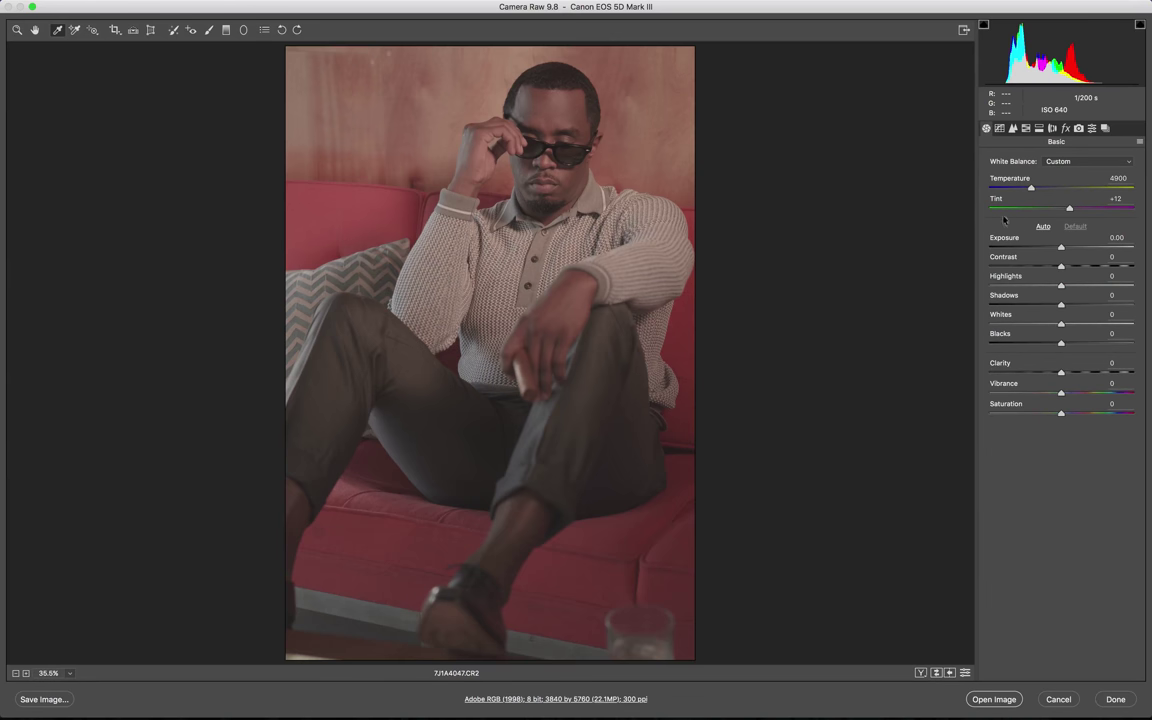
pyautogui.moveTo(1061, 247); pyautogui.dragTo(1073, 248)
pyautogui.moveTo(1030, 62); pyautogui.dragTo(1045, 62)
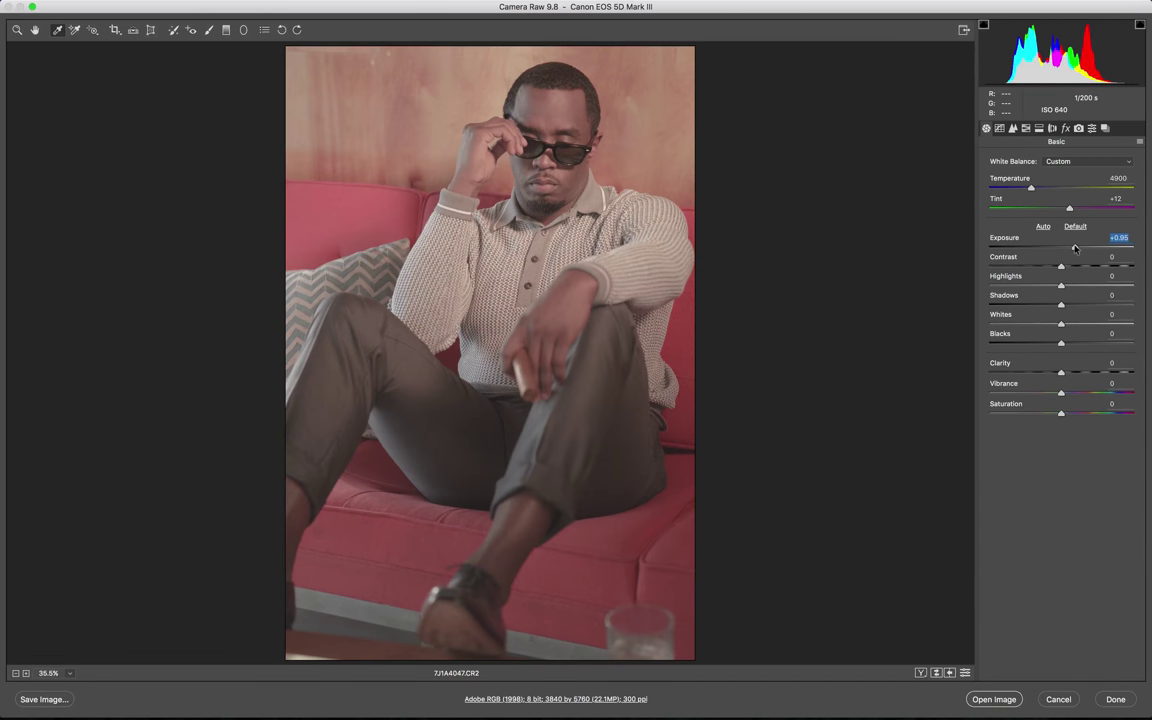
pyautogui.moveTo(1075, 248); pyautogui.dragTo(1076, 248)
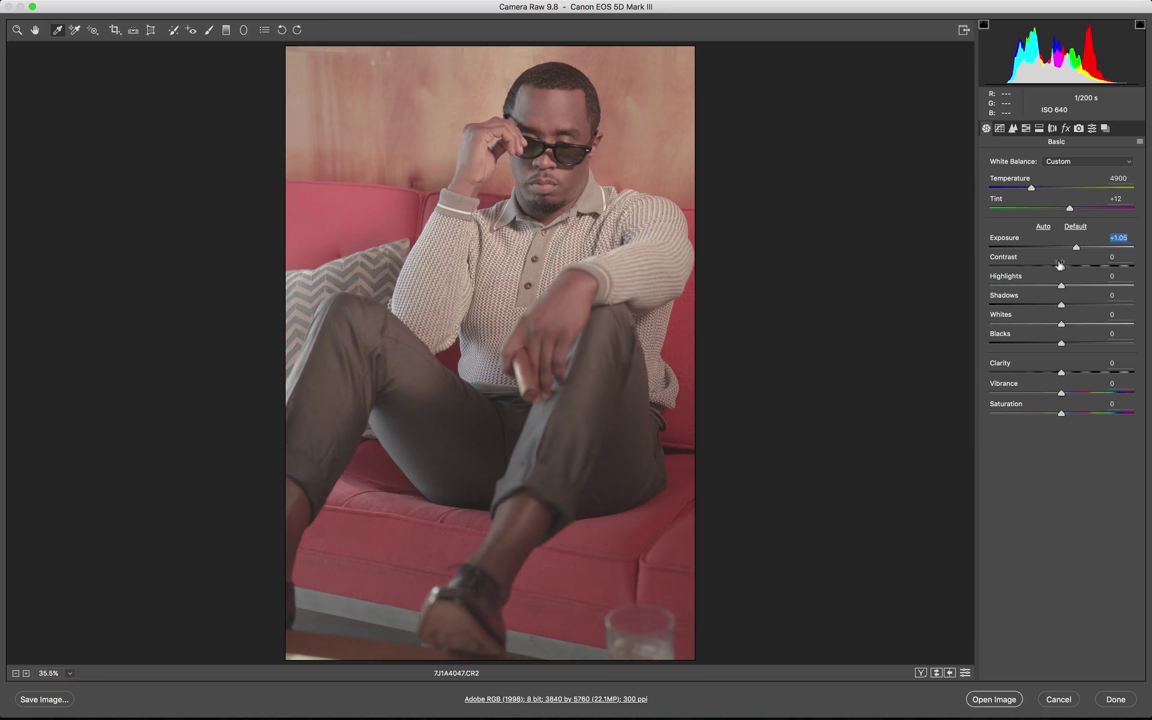
pyautogui.moveTo(1061, 287); pyautogui.dragTo(1084, 310)
pyautogui.moveTo(1015, 286); pyautogui.dragTo(1095, 325)
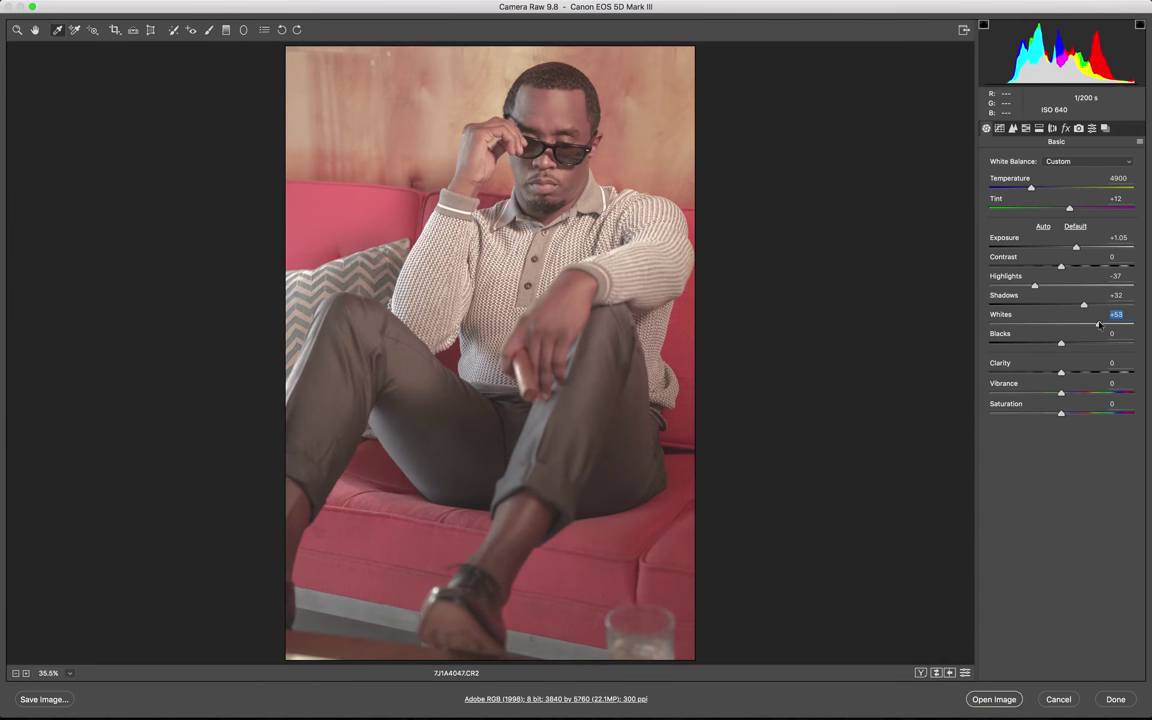
# Step: Set Whites +45, Blacks -14, Vibrance +11 and Saturation +9
pyautogui.moveTo(1094, 324); pyautogui.dragTo(1025, 345)
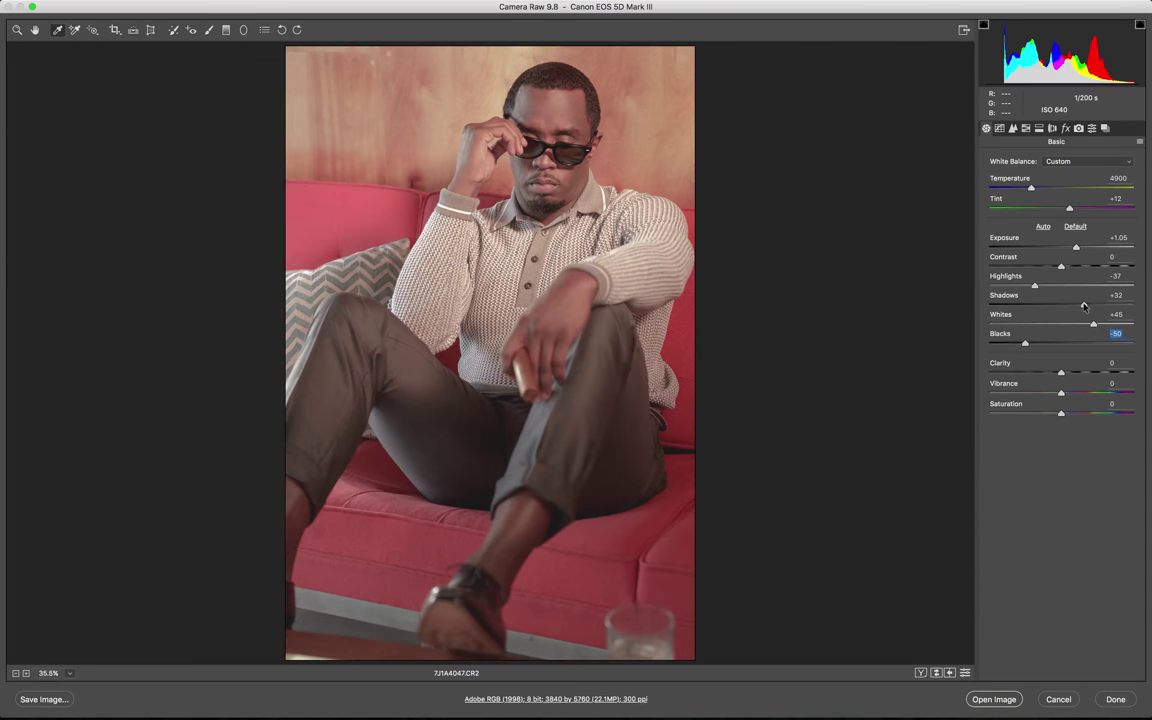
pyautogui.moveTo(1038, 343); pyautogui.dragTo(1052, 345)
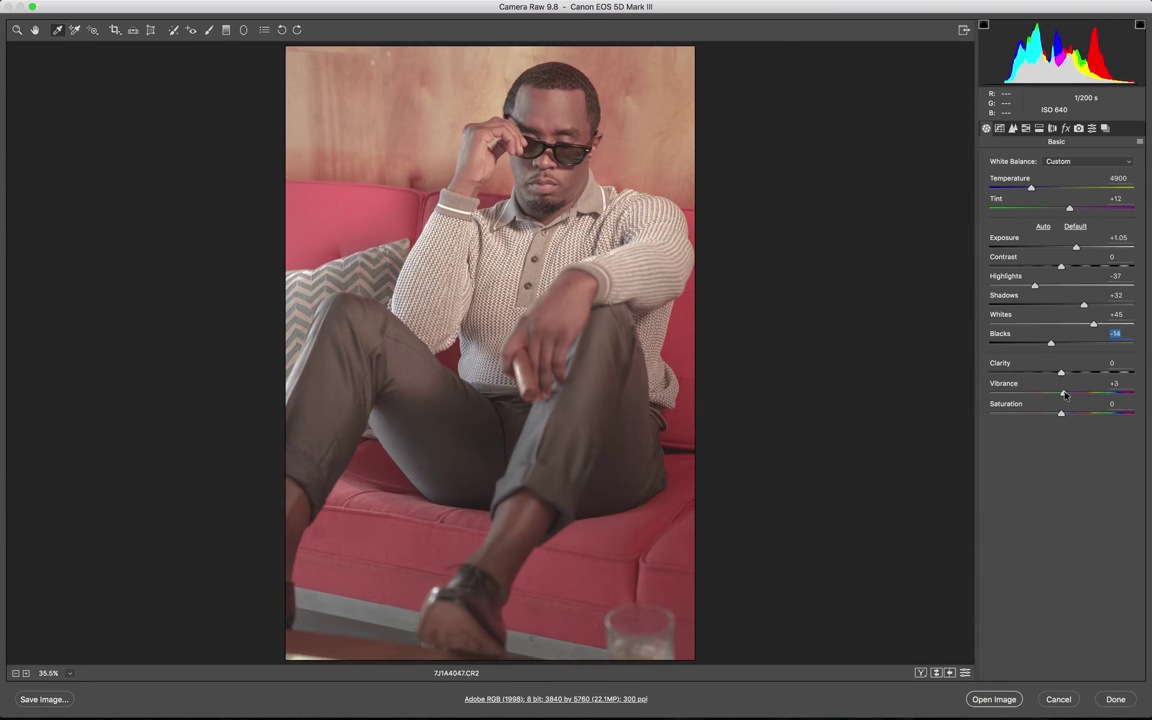
pyautogui.moveTo(1060, 392); pyautogui.dragTo(1069, 393)
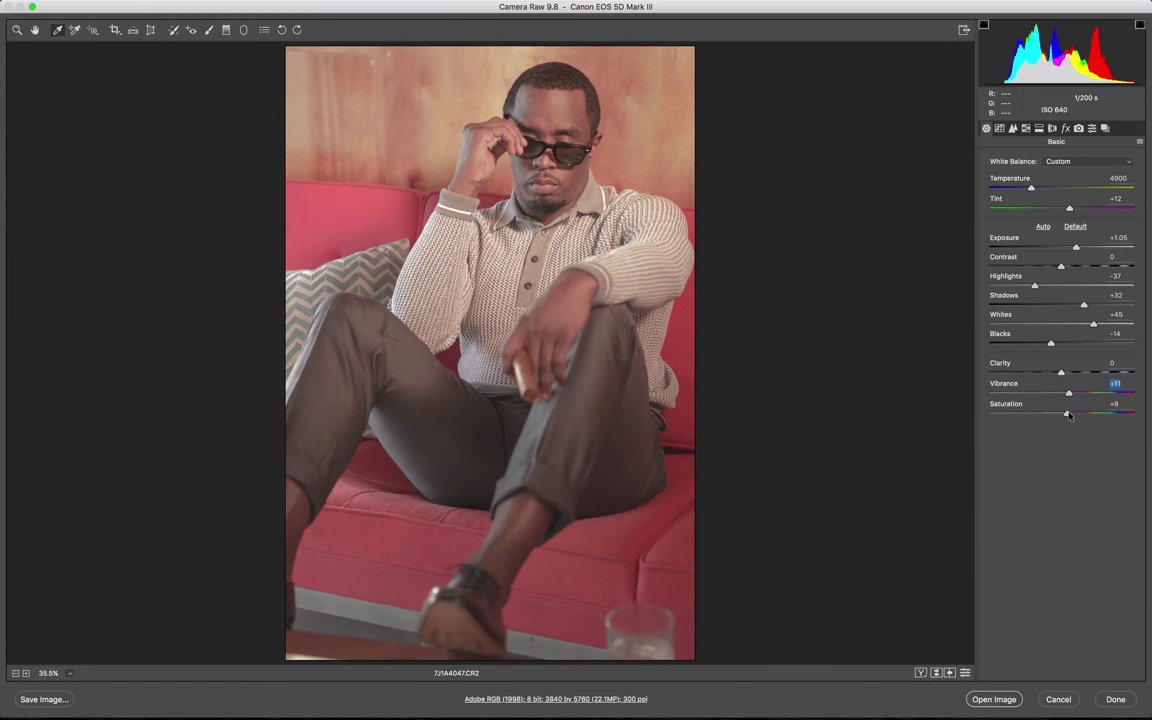
pyautogui.click(1068, 411)
# Step: Raise Contrast to +43 and open the photo in Photoshop as a smart object
pyautogui.moveTo(1061, 266); pyautogui.dragTo(1079, 267)
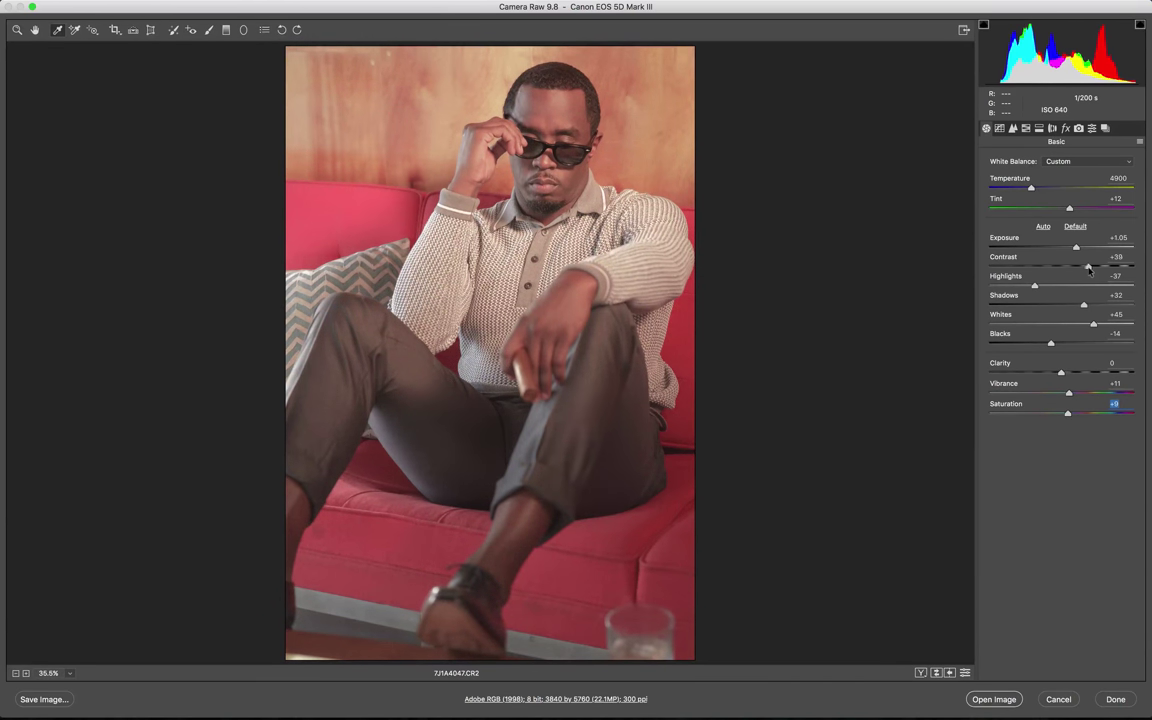
pyautogui.moveTo(1089, 270); pyautogui.dragTo(1022, 287)
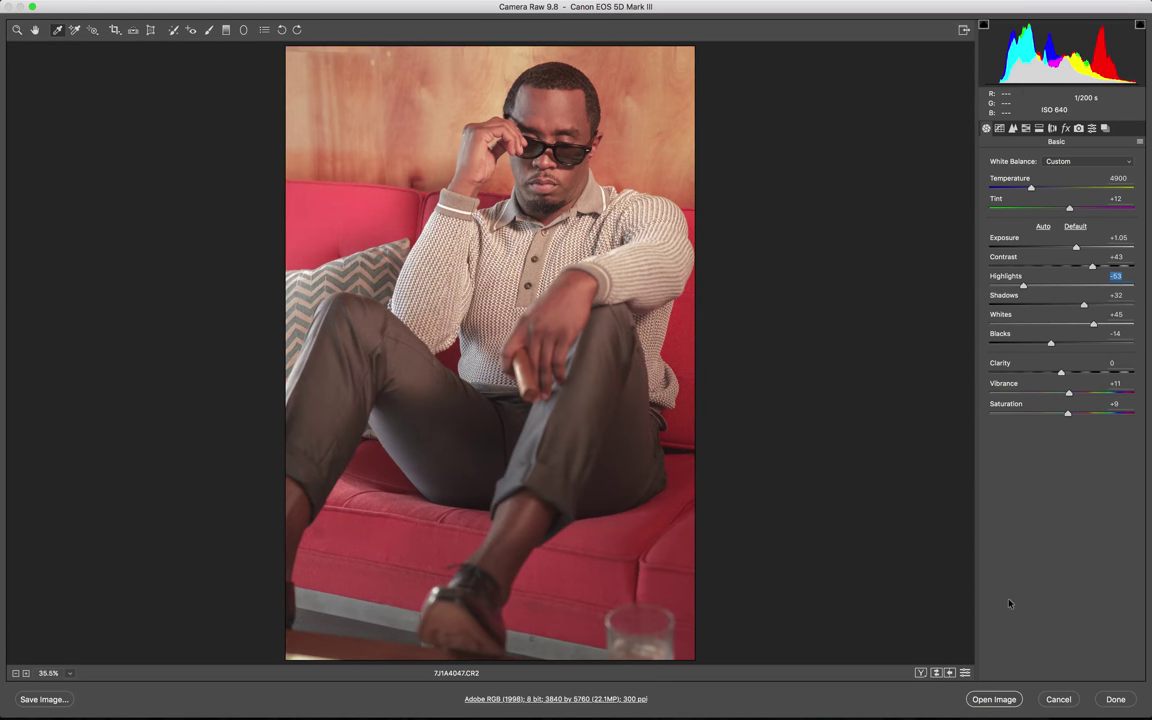
pyautogui.press('shift')
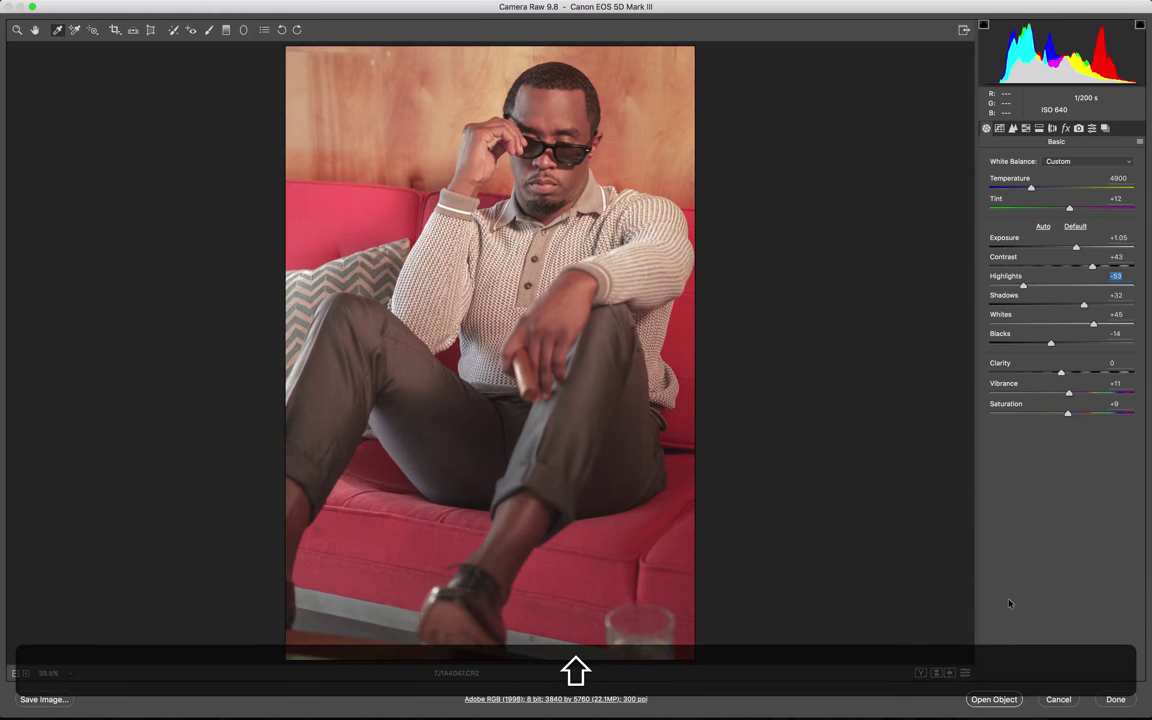
pyautogui.click(990, 700)
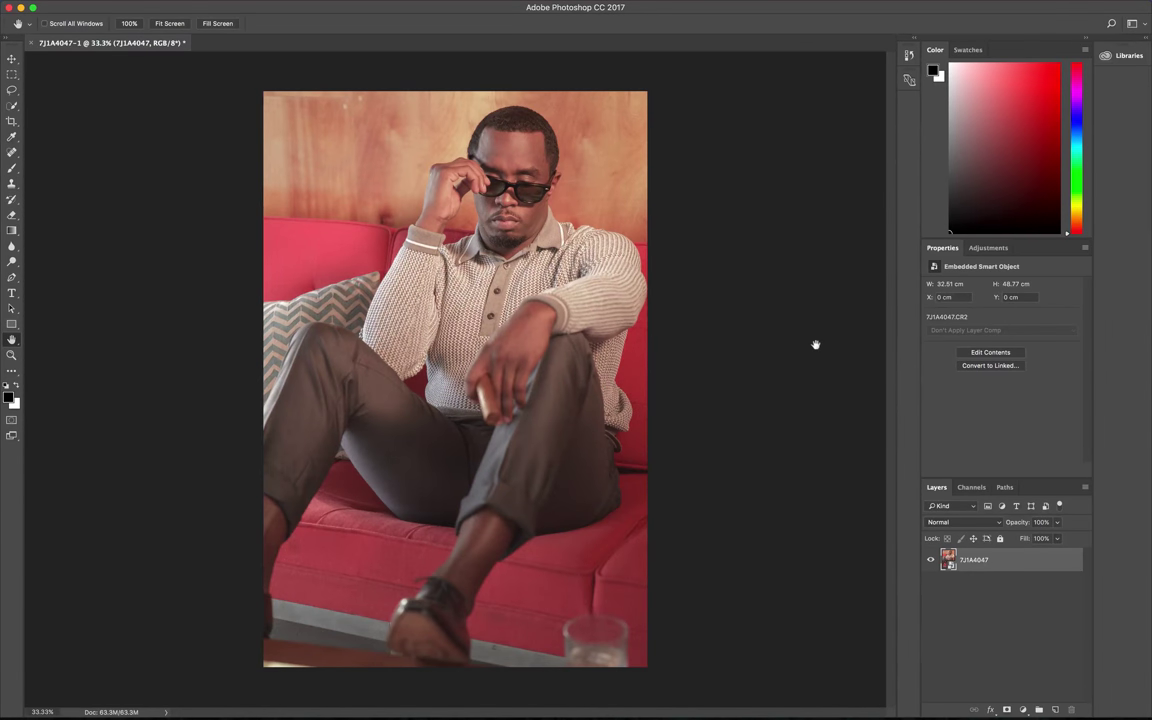
# Step: Add a Color Lookup layer applying the Fuji ETERNA 250D Fuji 3510 LUT
pyautogui.click(988, 247)
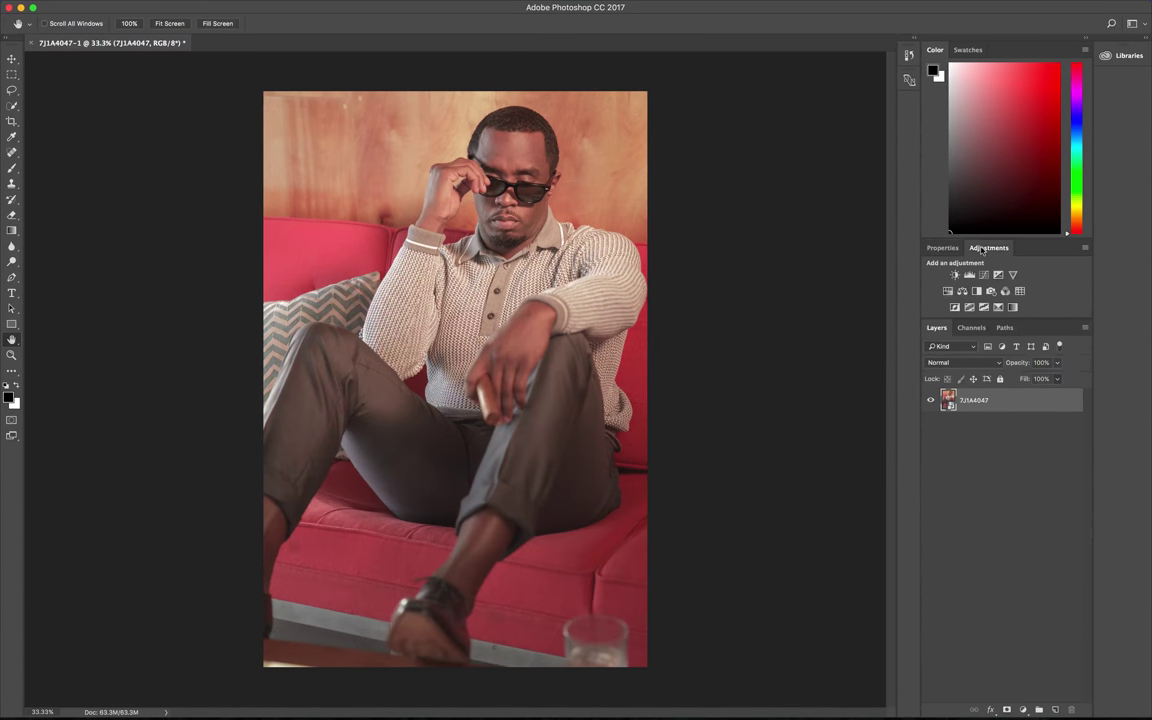
pyautogui.click(1020, 291)
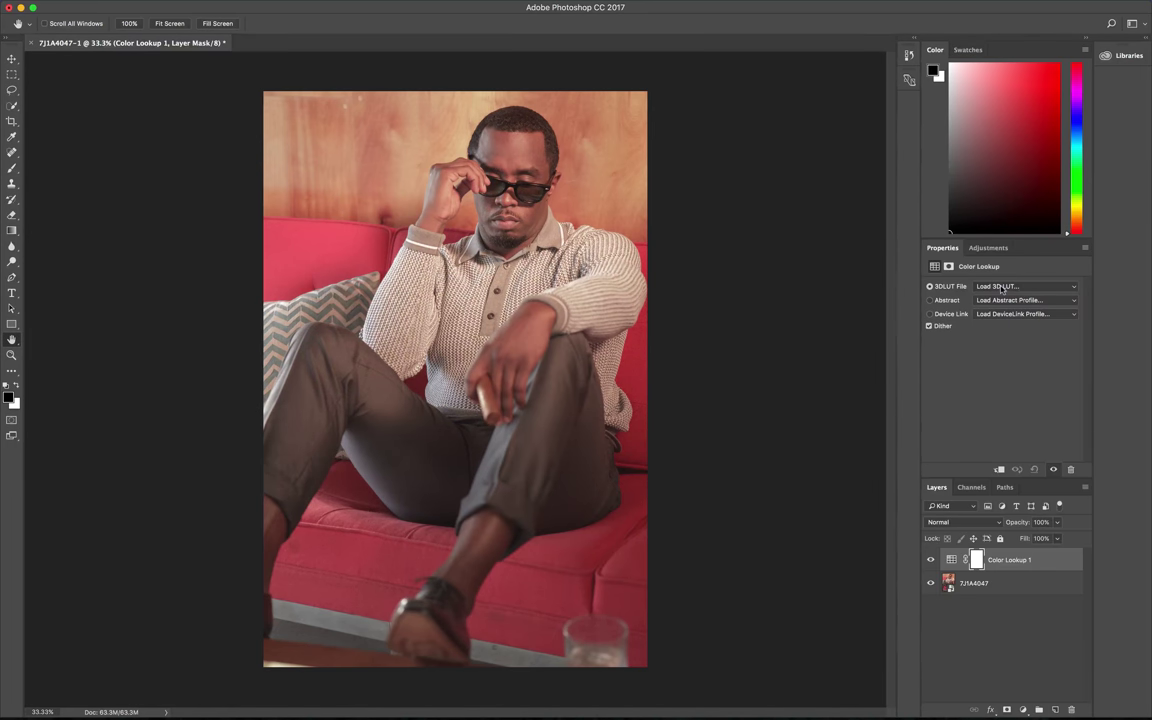
pyautogui.click(1000, 286)
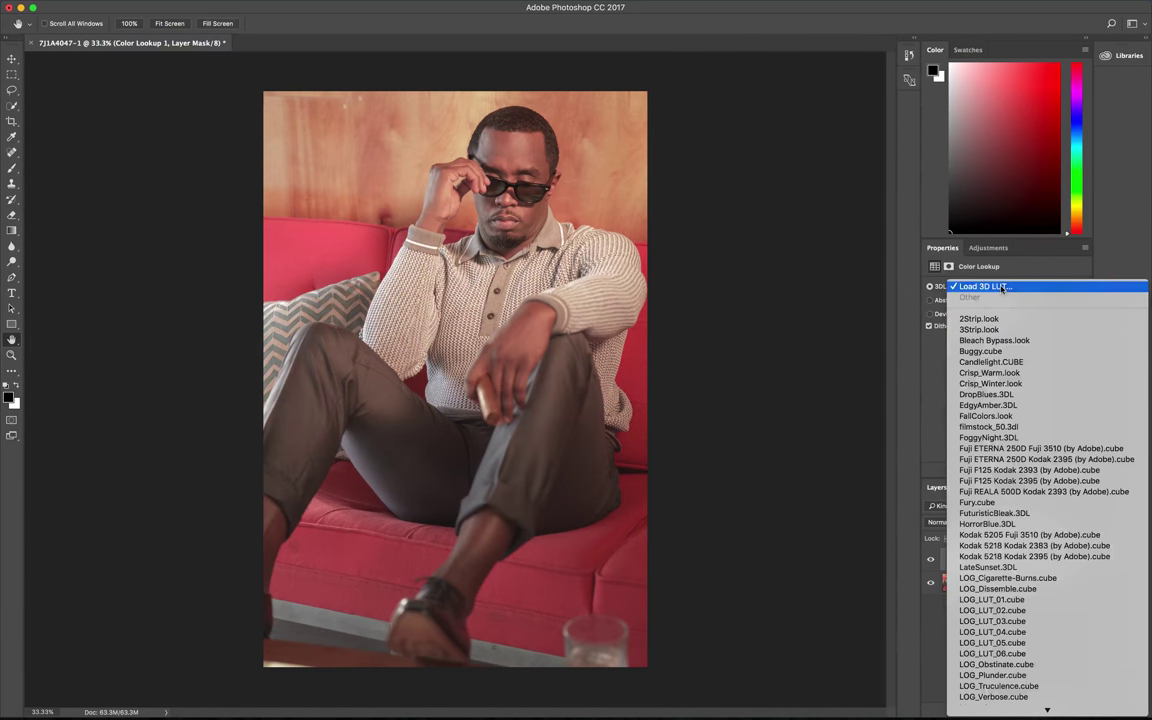
pyautogui.click(1068, 449)
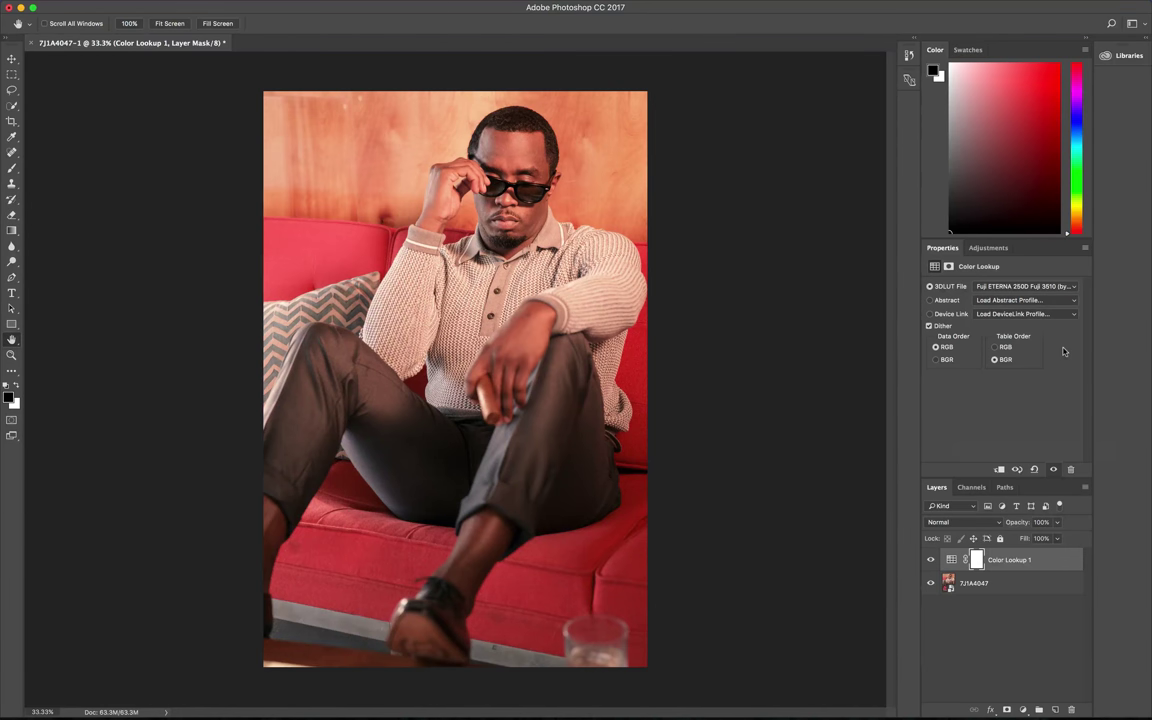
pyautogui.click(990, 248)
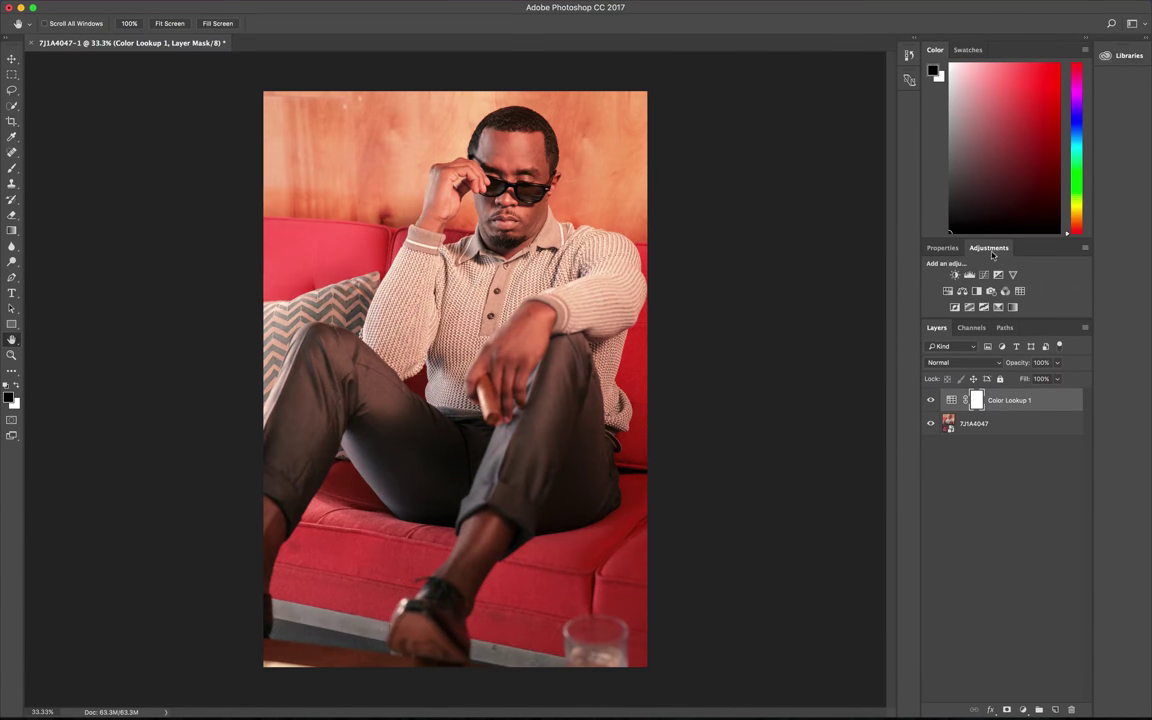
# Step: Add a Color Balance layer with Shadows at Cyan-Red -23, Yellow-Blue +10
pyautogui.click(962, 291)
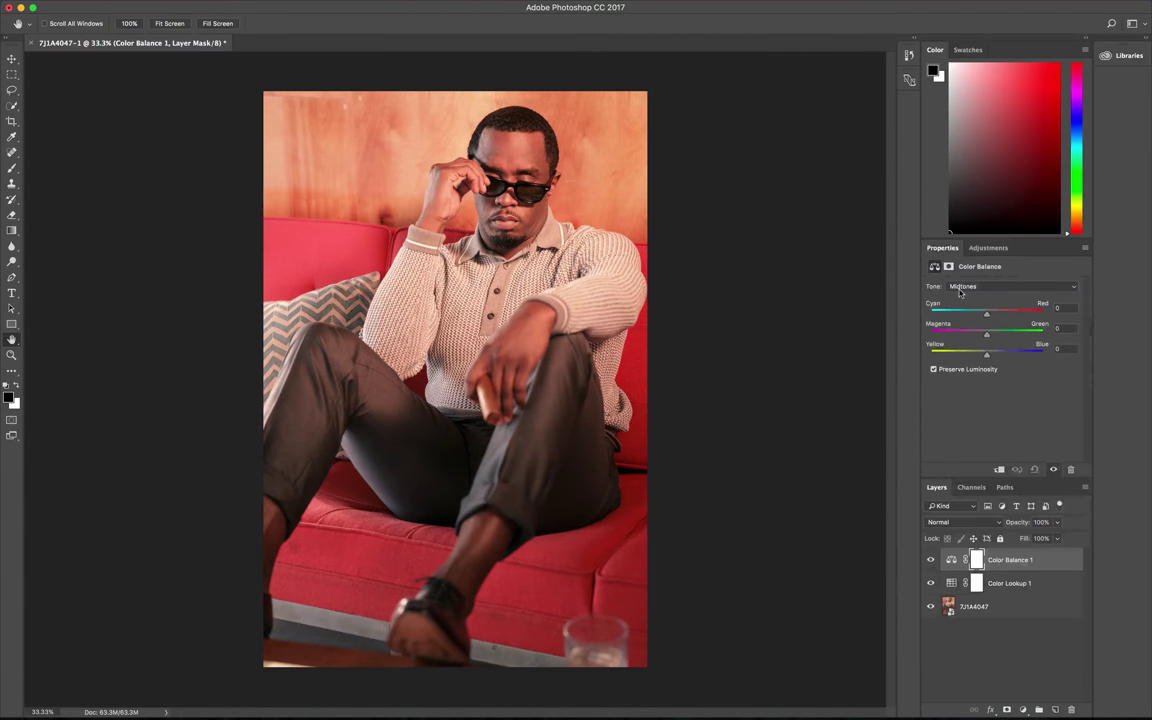
pyautogui.click(960, 289)
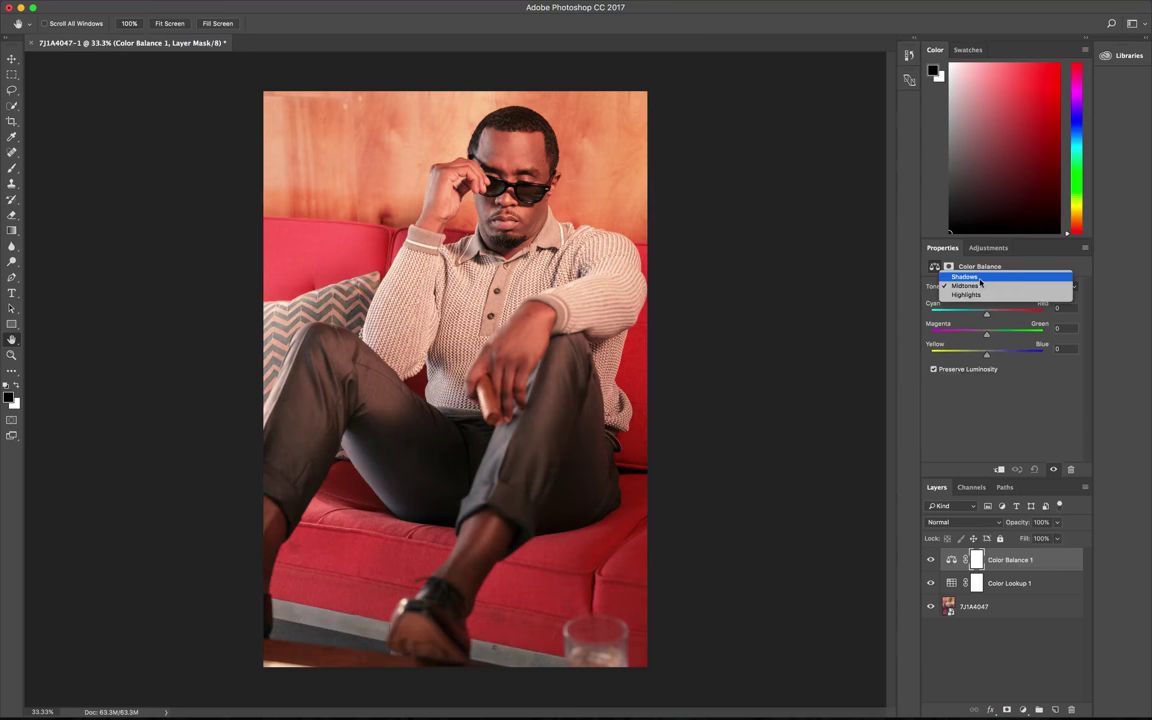
pyautogui.click(983, 279)
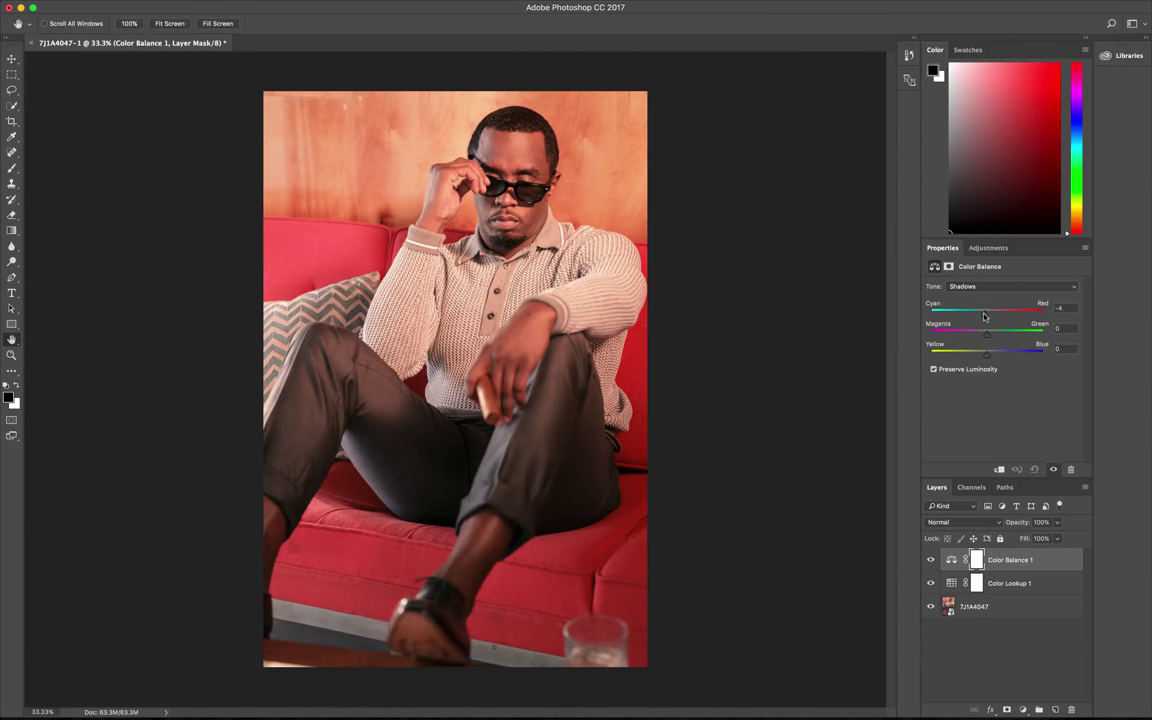
pyautogui.moveTo(984, 316); pyautogui.dragTo(991, 354)
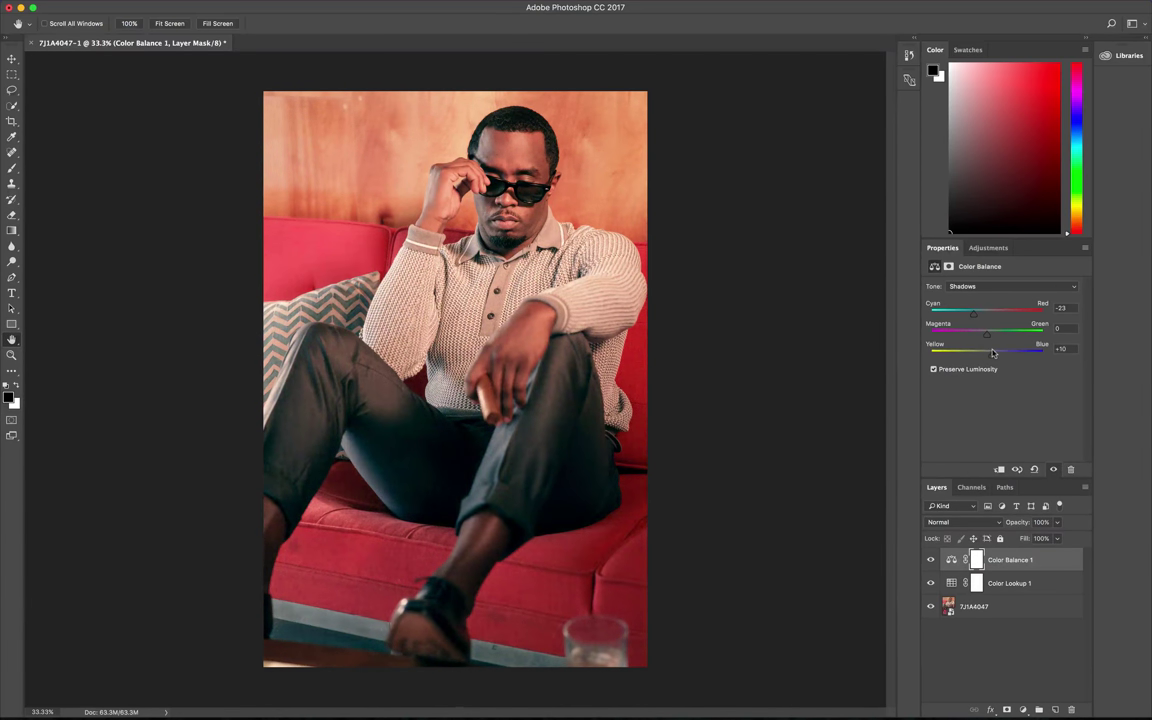
# Step: Set the Color Balance Midtones to Cyan-Red -2, Yellow-Blue -12
pyautogui.click(975, 286)
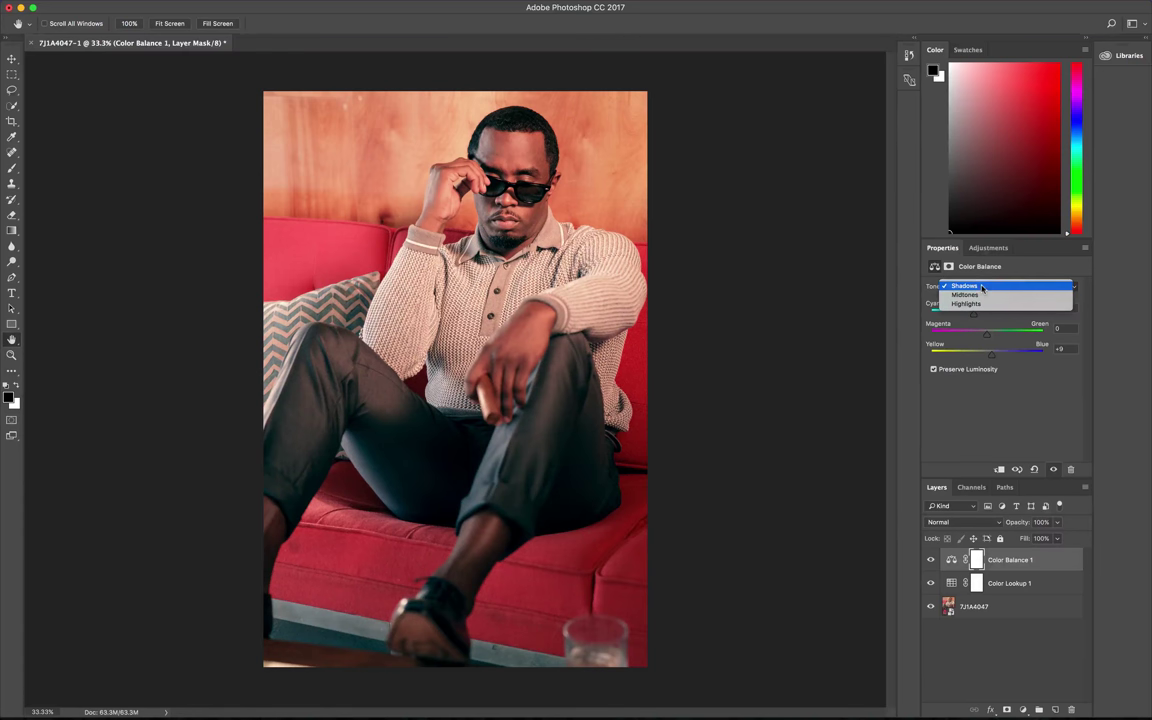
pyautogui.click(980, 296)
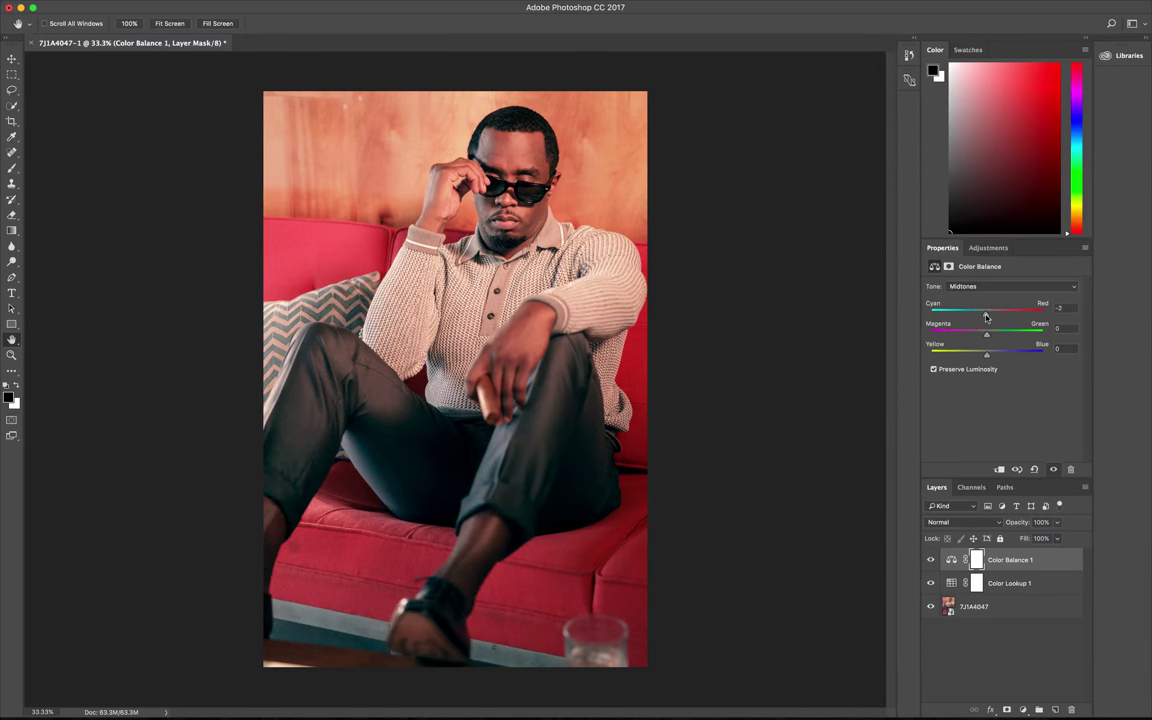
pyautogui.moveTo(986, 317); pyautogui.dragTo(984, 355)
pyautogui.moveTo(981, 317); pyautogui.dragTo(986, 316)
# Step: Toggle Color Balance 1 off and on repeatedly to compare before and after
pyautogui.click(931, 561)
pyautogui.click(931, 561)
pyautogui.click(931, 561)
pyautogui.click(931, 561)
pyautogui.click(931, 561)
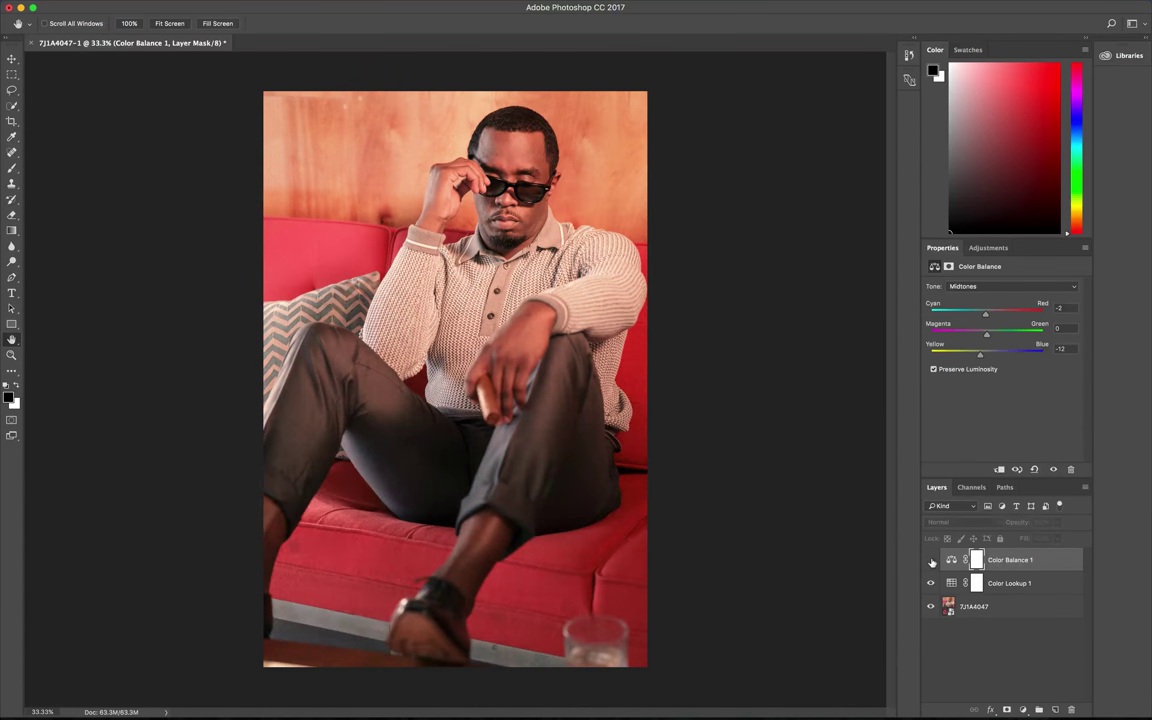
pyautogui.click(931, 561)
pyautogui.click(989, 248)
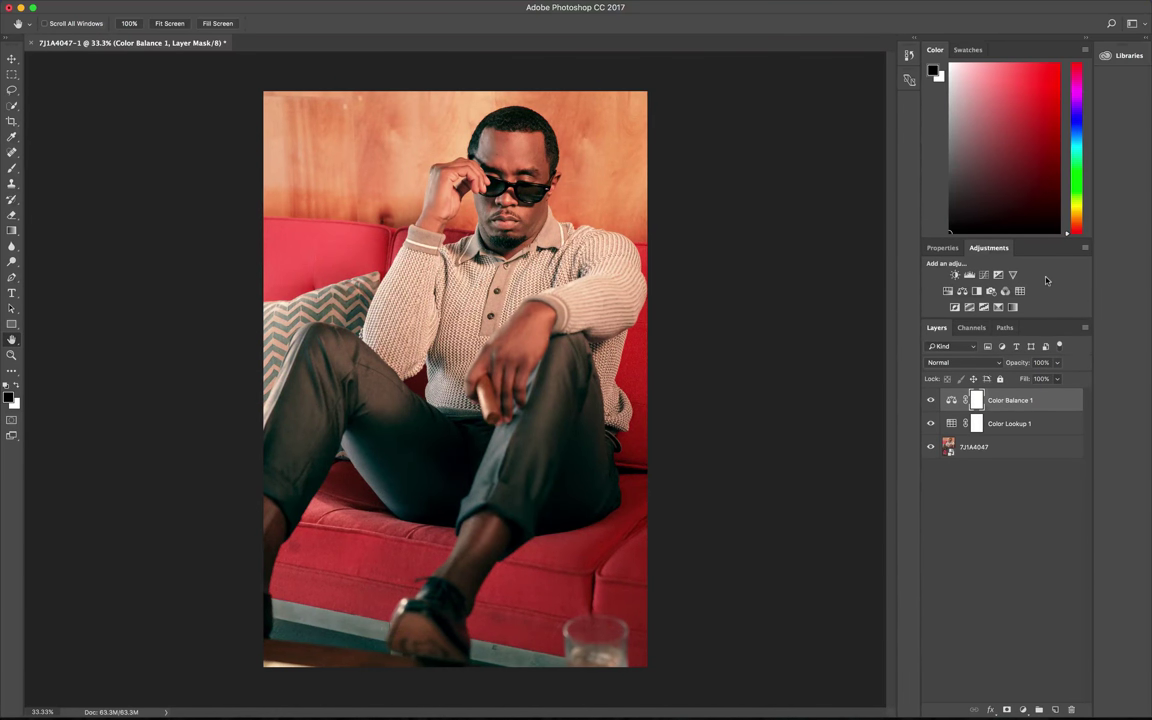
# Step: Add a Curves layer and bring up its Auto Color Correction Options beside the subject
pyautogui.click(983, 276)
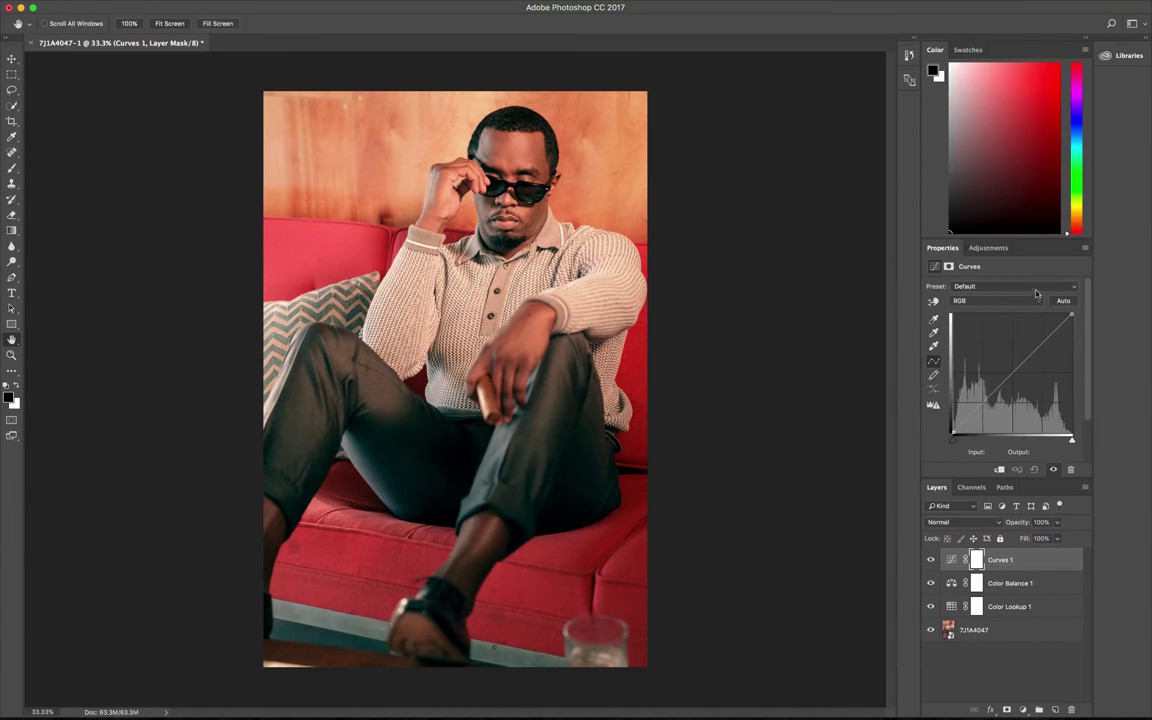
pyautogui.press('alt')
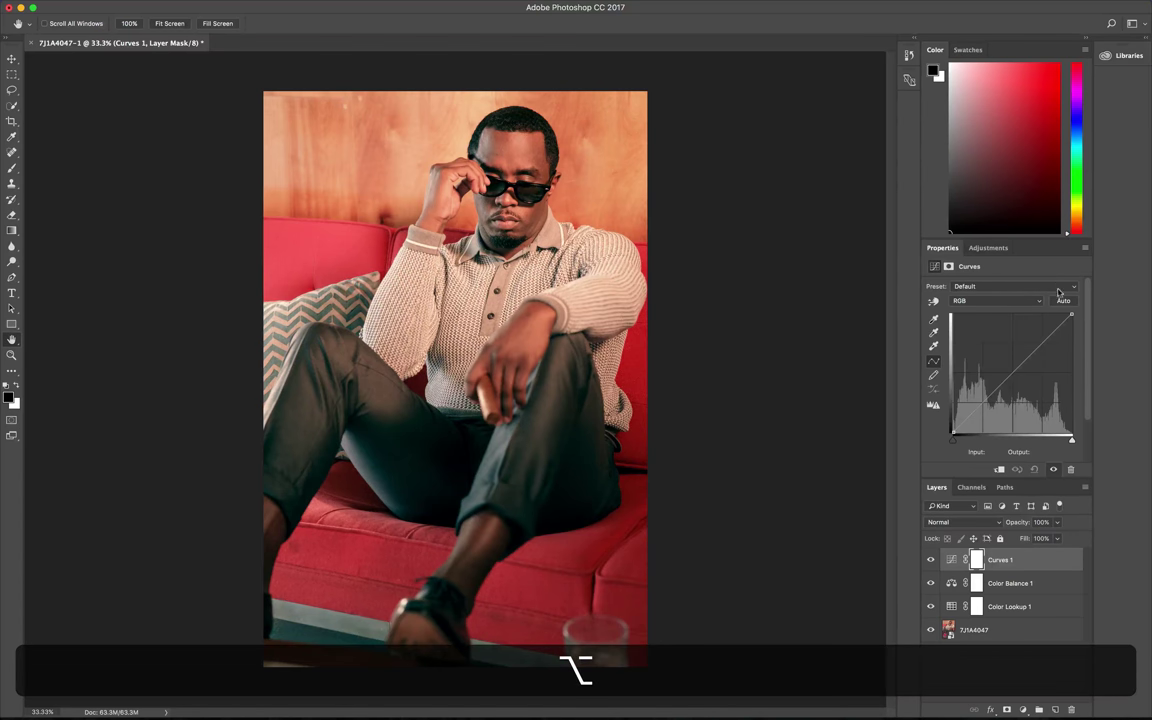
pyautogui.keyDown('alt'); pyautogui.click(1063, 301); pyautogui.keyUp('alt')
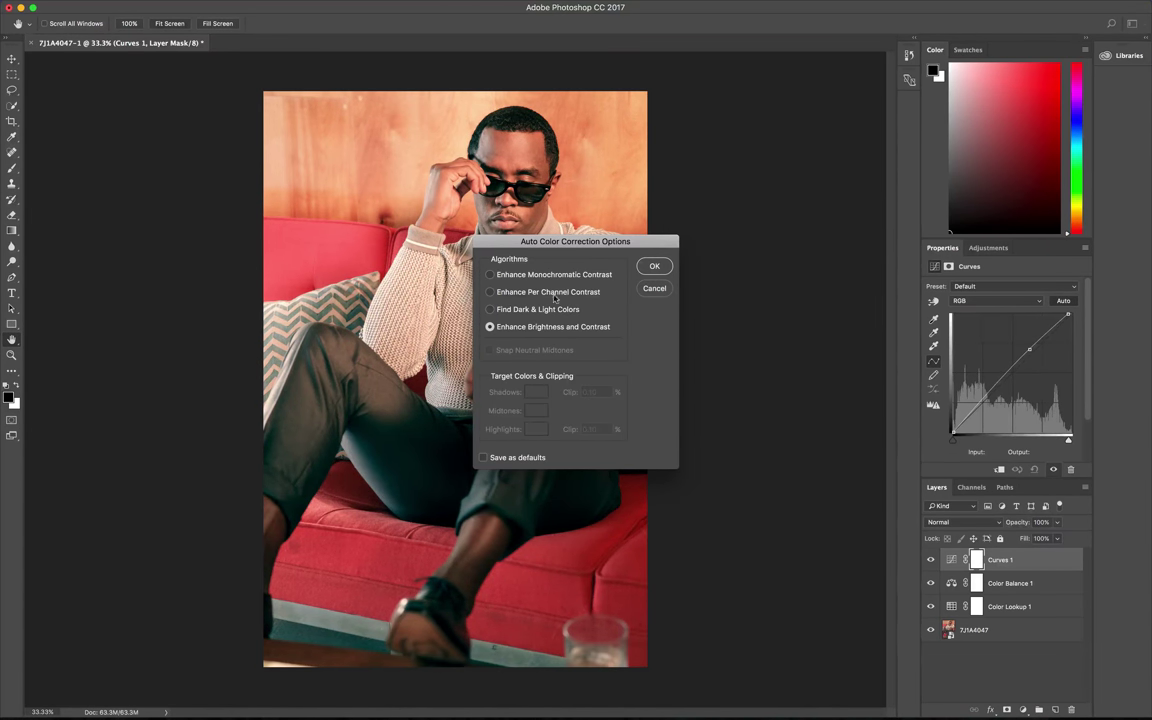
pyautogui.moveTo(530, 245); pyautogui.dragTo(712, 215)
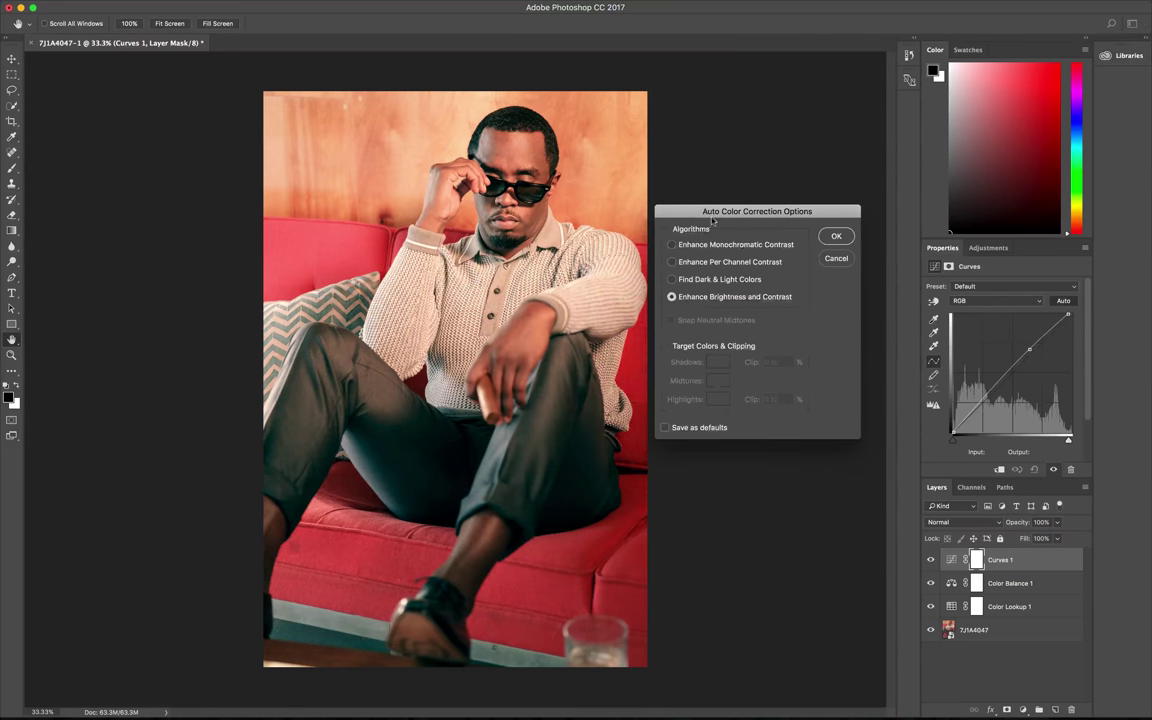
# Step: Compare the auto-correction algorithms and settle on Enhance Per Channel Contrast
pyautogui.click(701, 247)
pyautogui.click(699, 262)
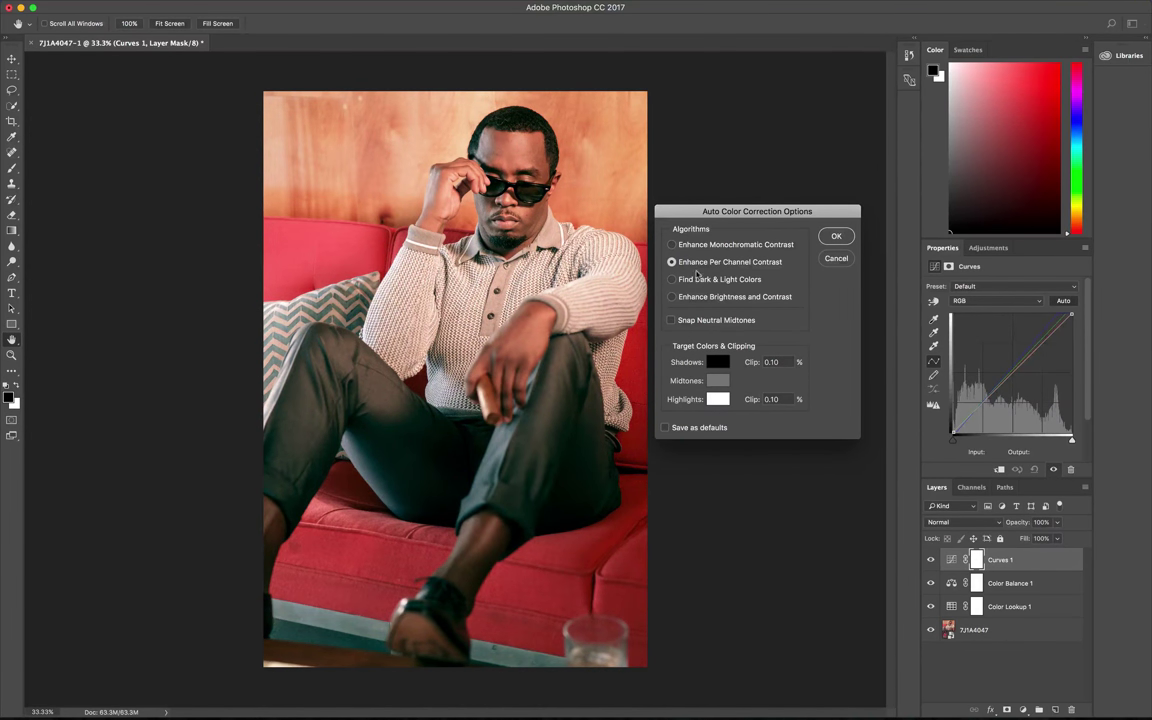
pyautogui.click(697, 280)
pyautogui.click(697, 297)
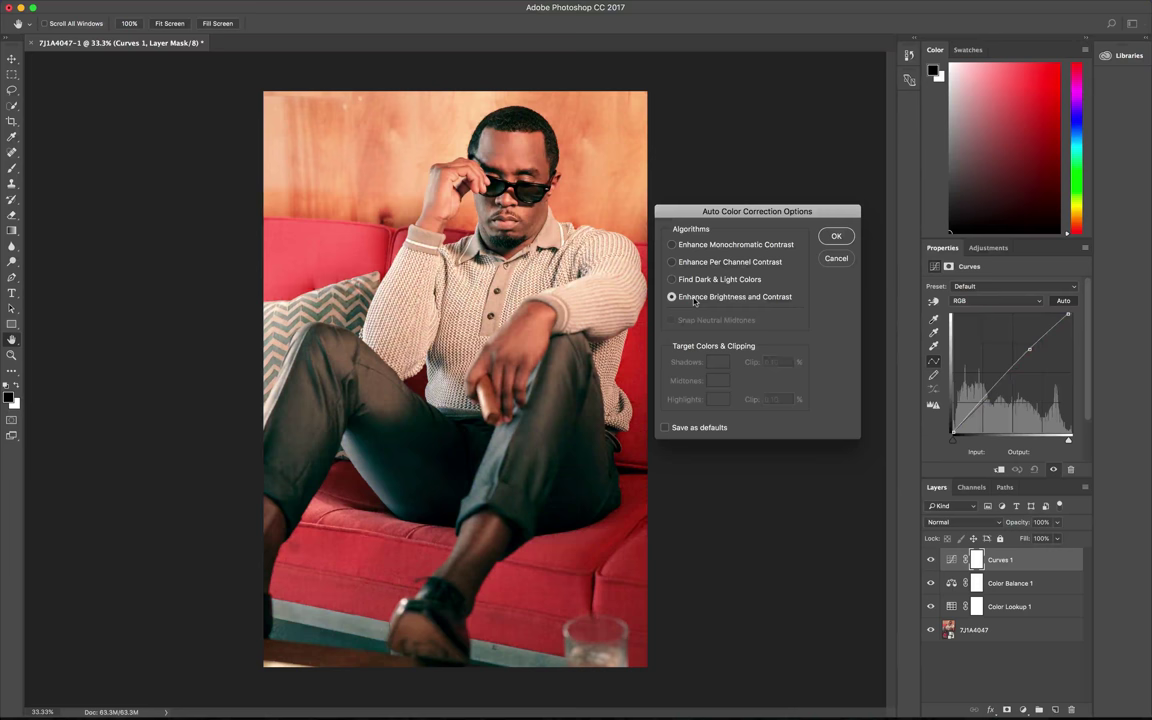
pyautogui.click(697, 245)
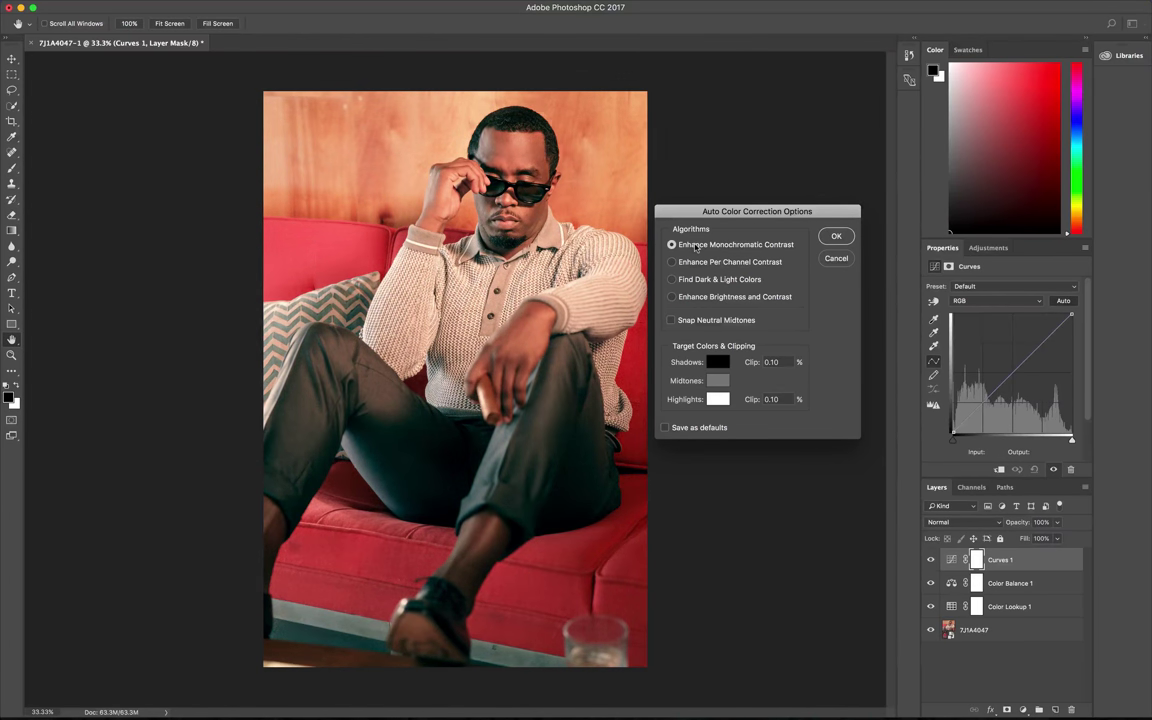
pyautogui.click(693, 263)
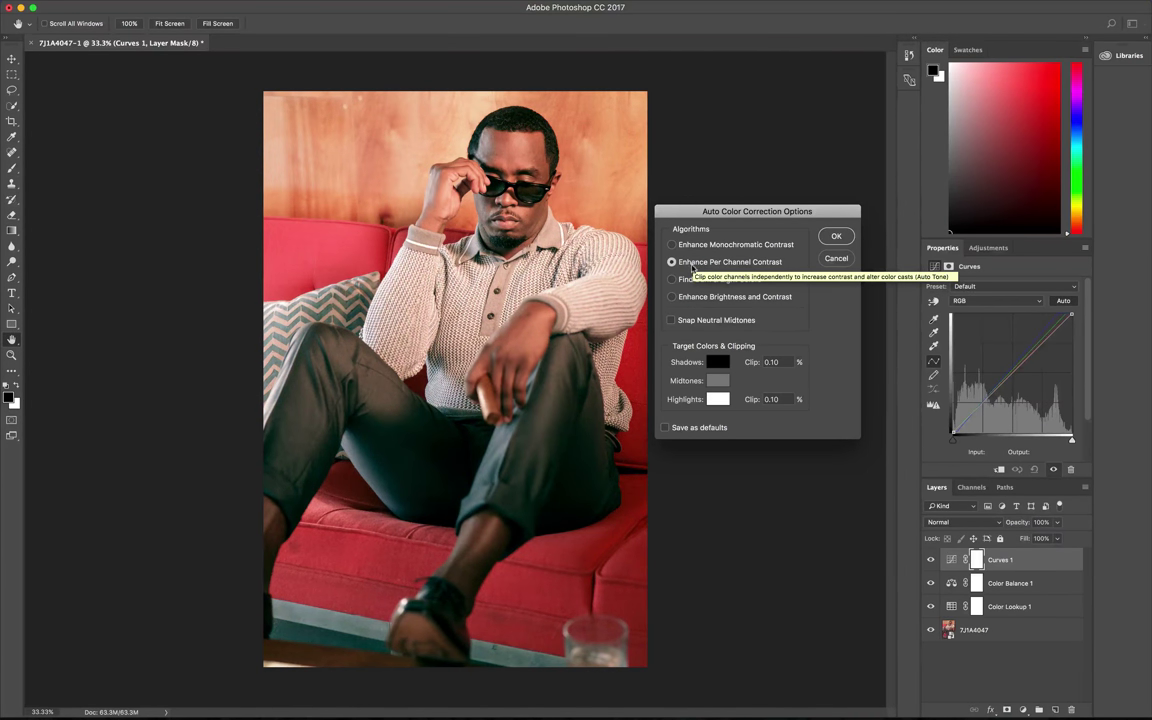
pyautogui.click(694, 247)
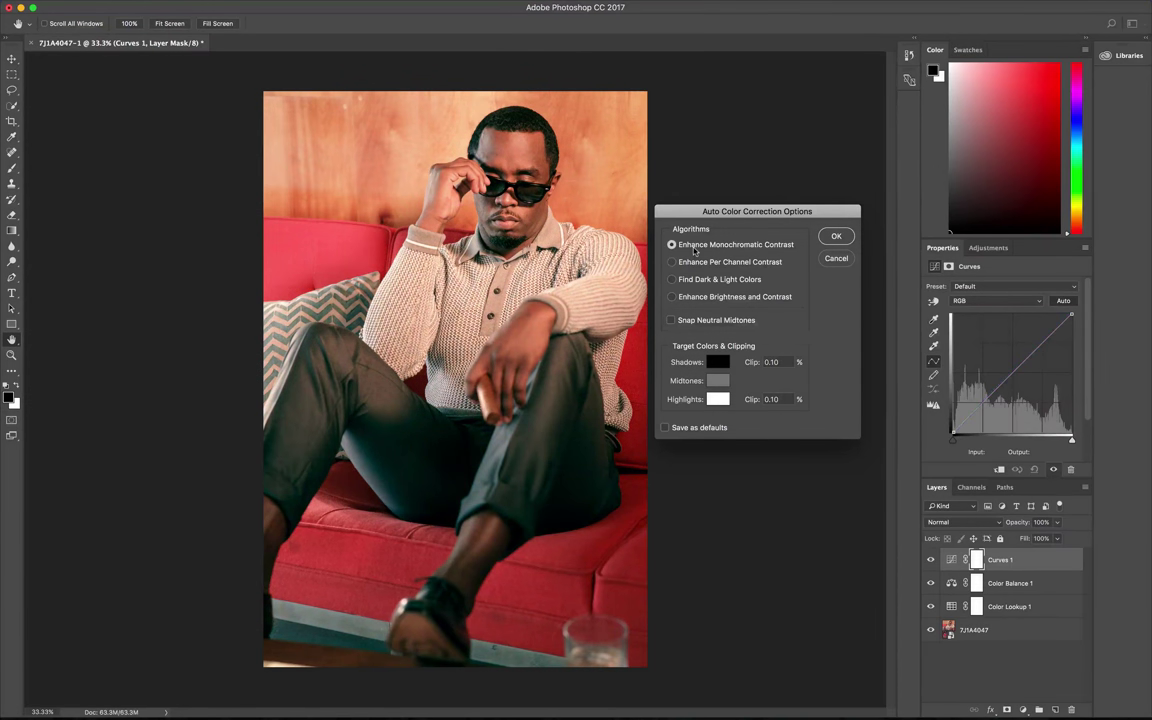
pyautogui.click(692, 263)
pyautogui.click(834, 237)
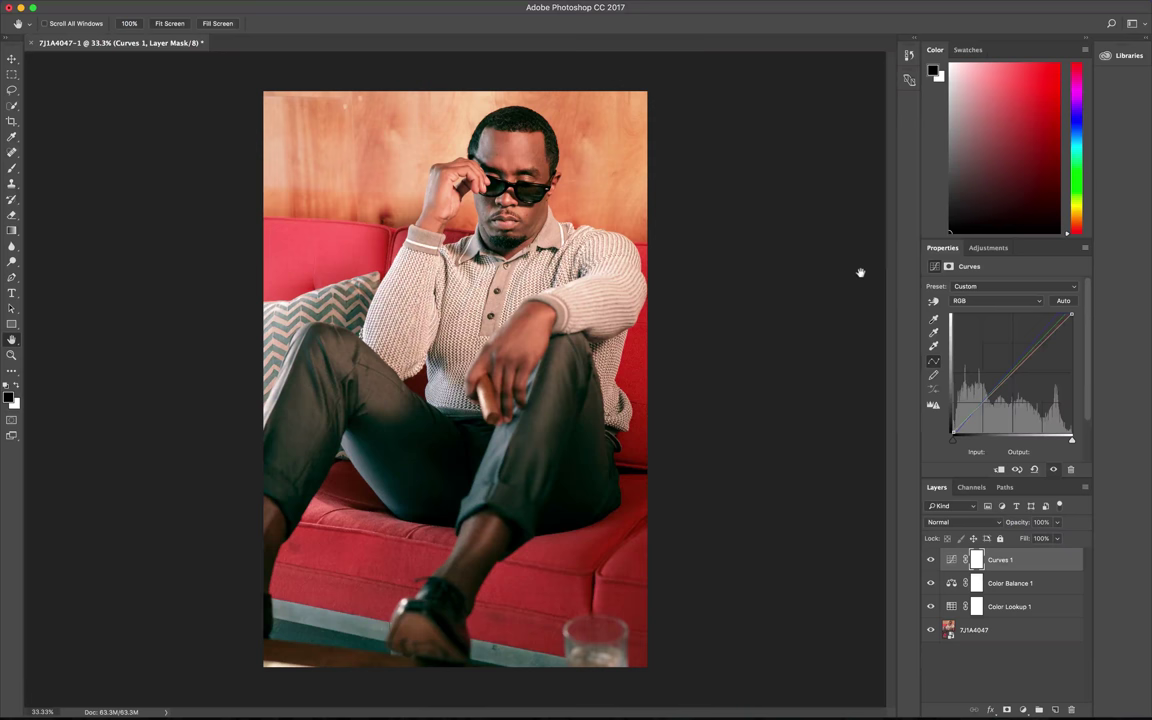
# Step: Darken the highlights and deep shadows on-image, setting a shadow point at 17→15
pyautogui.click(935, 302)
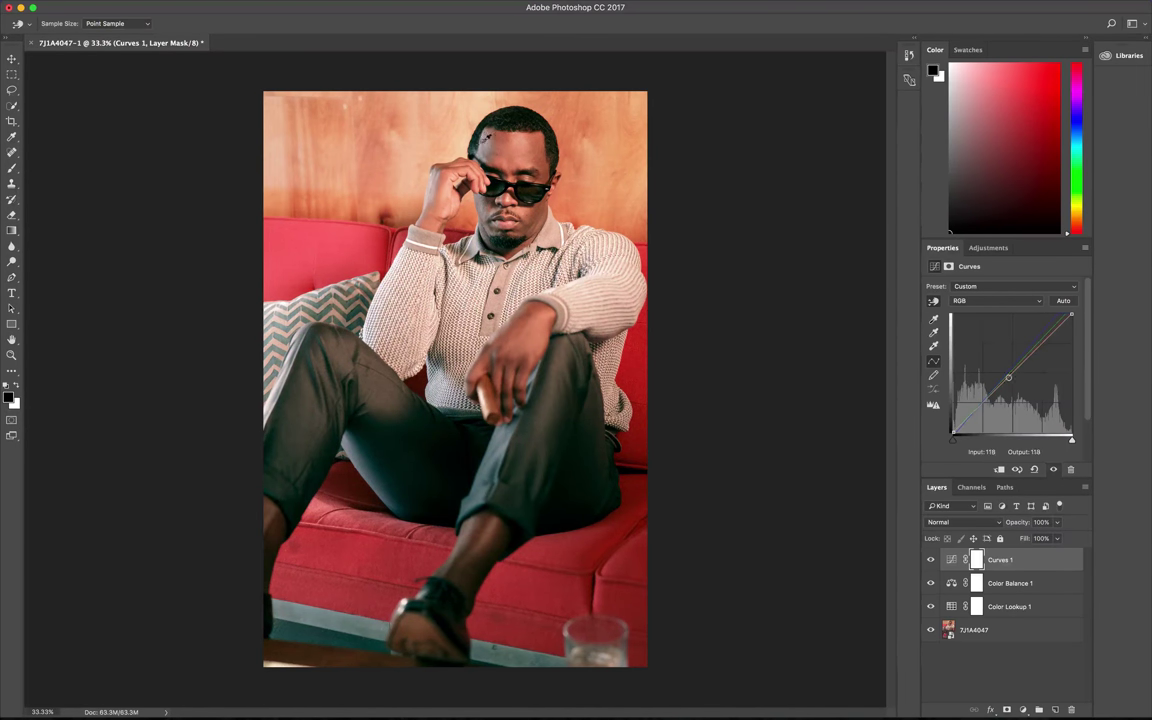
pyautogui.moveTo(451, 192); pyautogui.dragTo(449, 199)
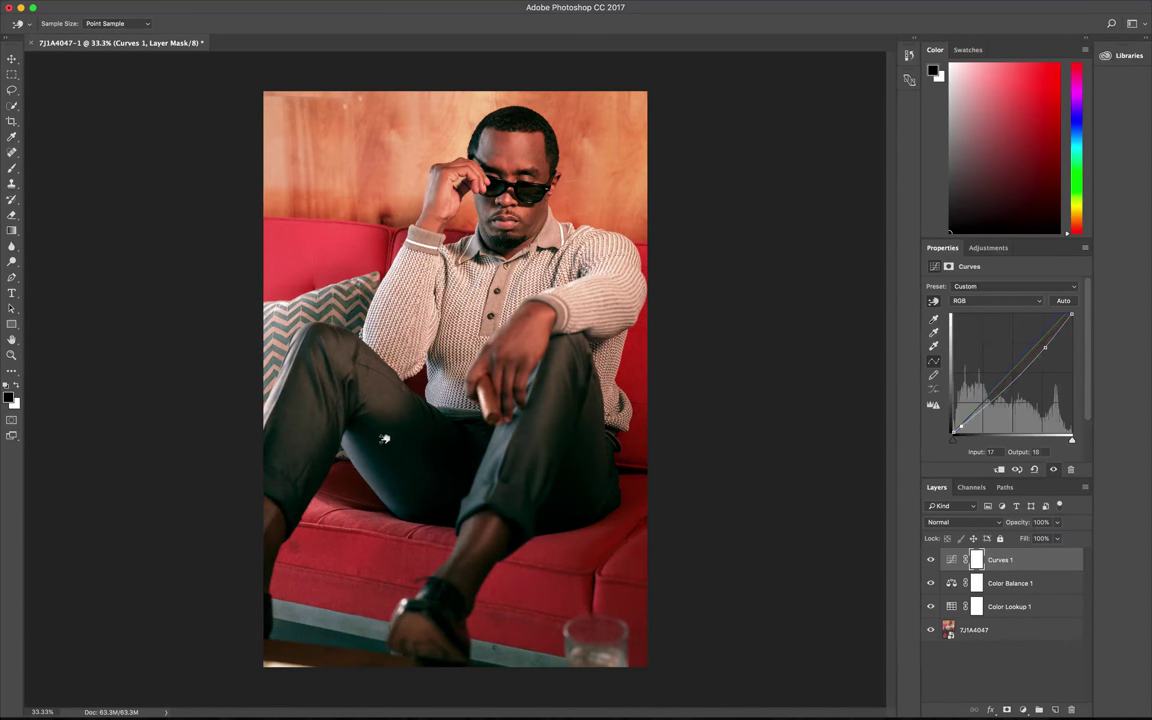
pyautogui.moveTo(384, 442); pyautogui.dragTo(384, 438)
# Step: Toggle Curves 1 and Color Balance 1 visibility to compare the grade
pyautogui.click(932, 561)
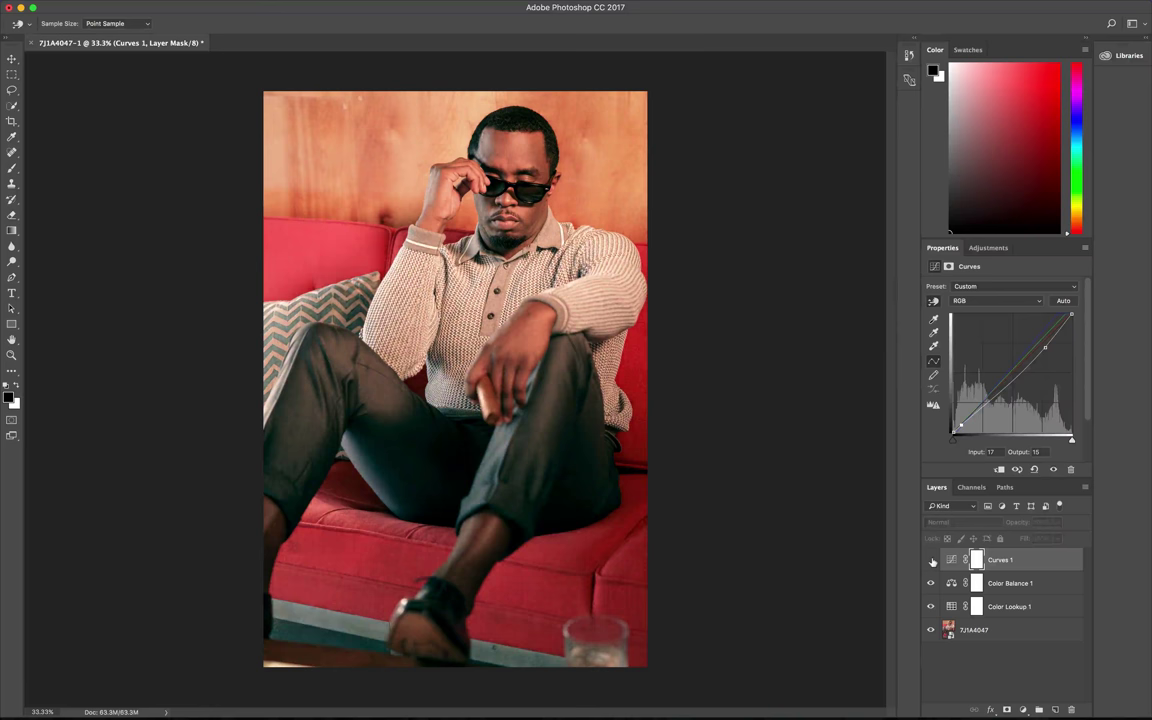
pyautogui.click(932, 561)
pyautogui.click(932, 561)
pyautogui.click(932, 561)
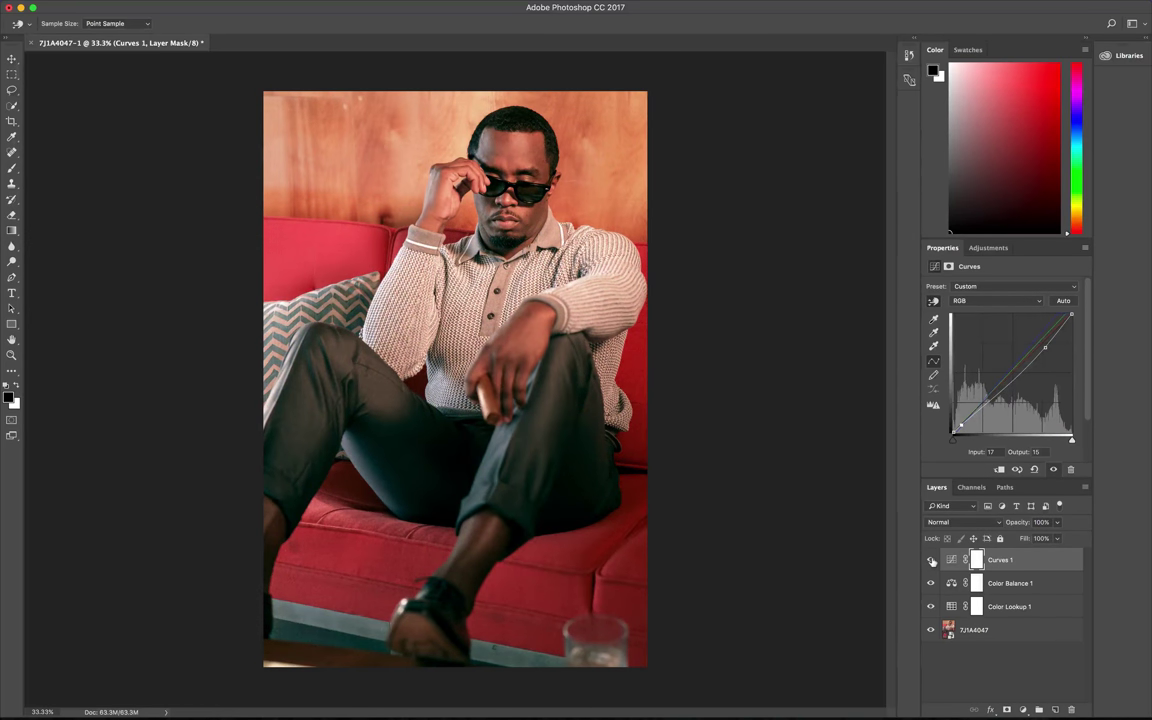
pyautogui.click(932, 584)
pyautogui.click(932, 584)
# Step: Add a Brightness/Contrast adjustment layer above Curves 1, raising Contrast slightly to 7
pyautogui.click(988, 247)
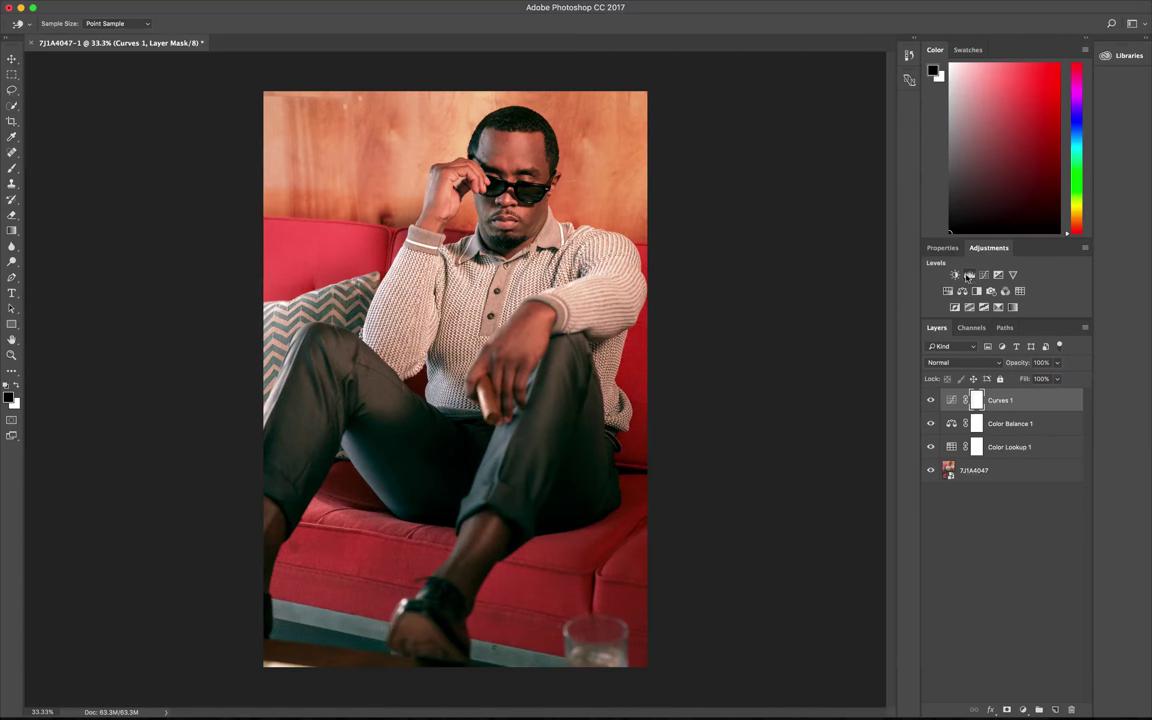
pyautogui.click(955, 274)
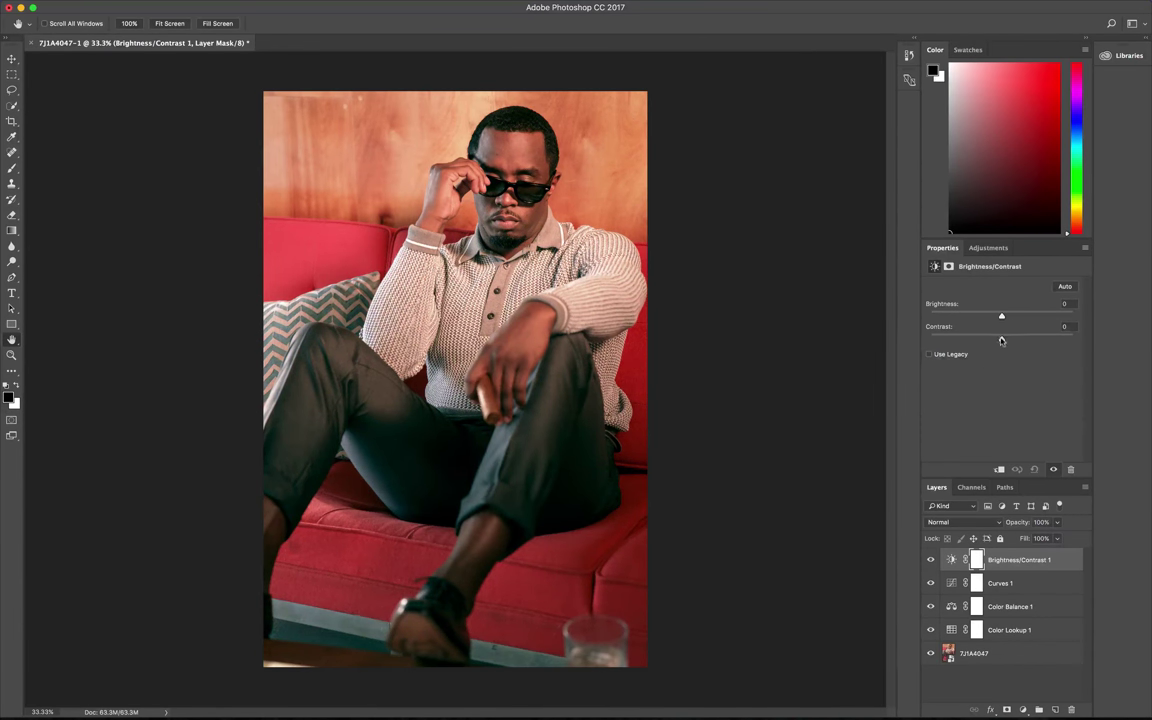
pyautogui.moveTo(1001, 340); pyautogui.dragTo(1009, 345)
pyautogui.click(990, 248)
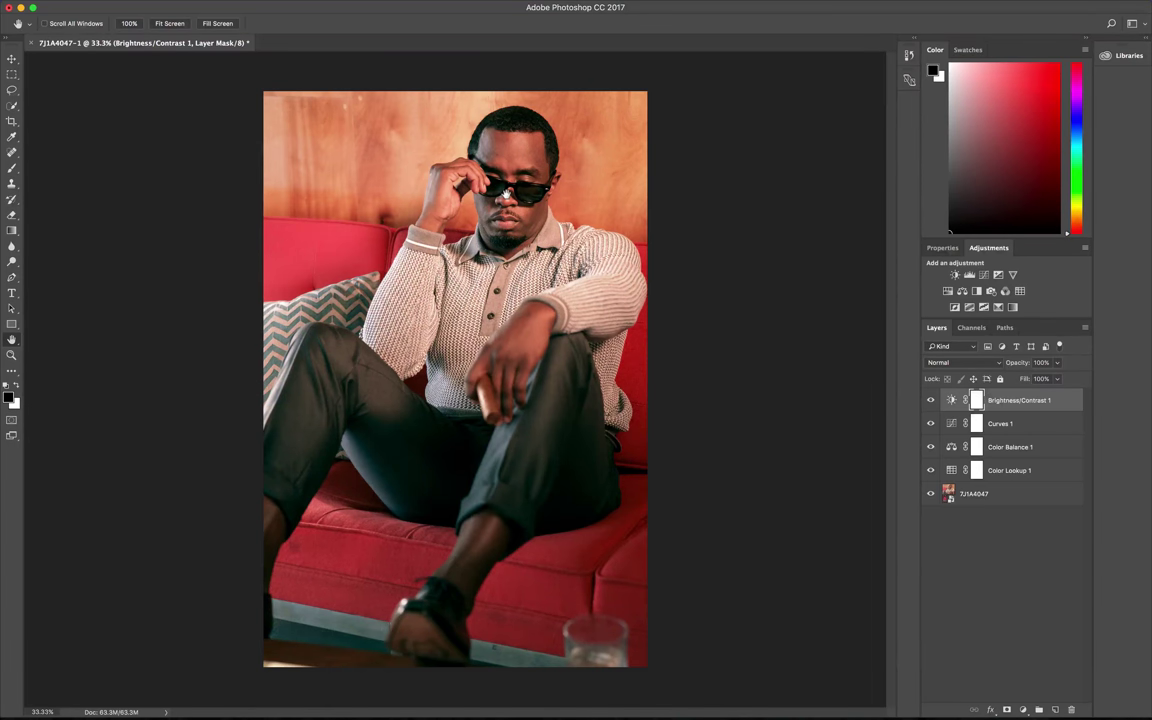
pyautogui.scroll(5, 507, 192)
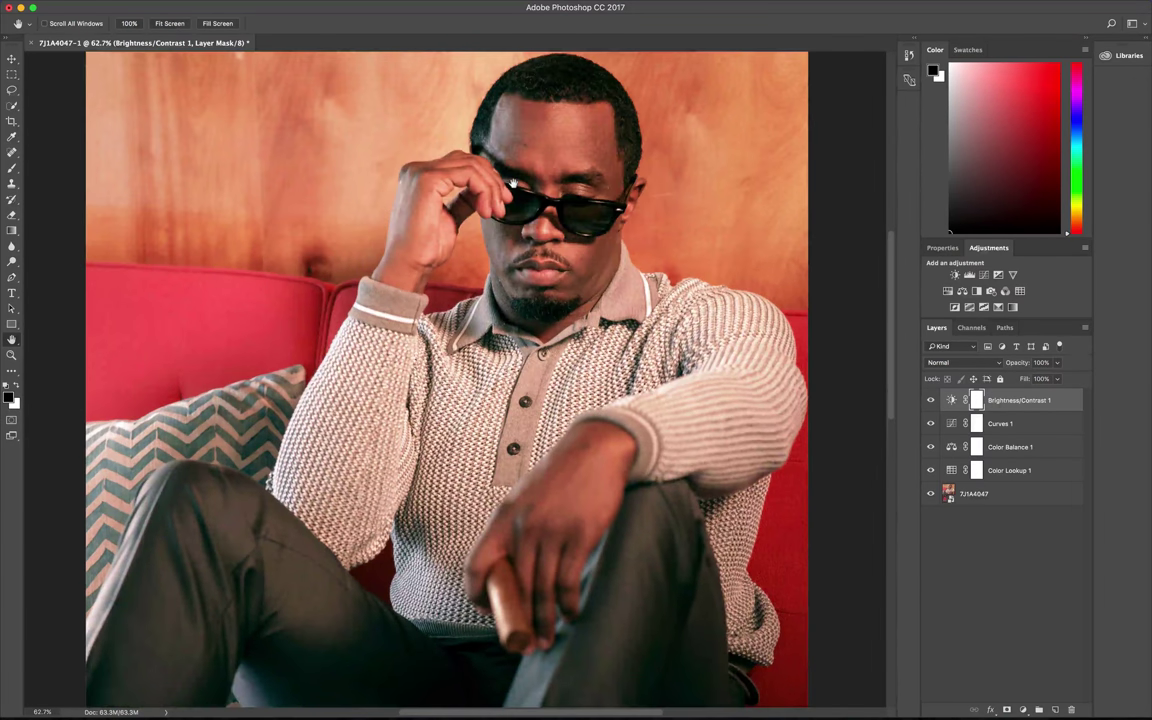
pyautogui.scroll(5, 511, 183)
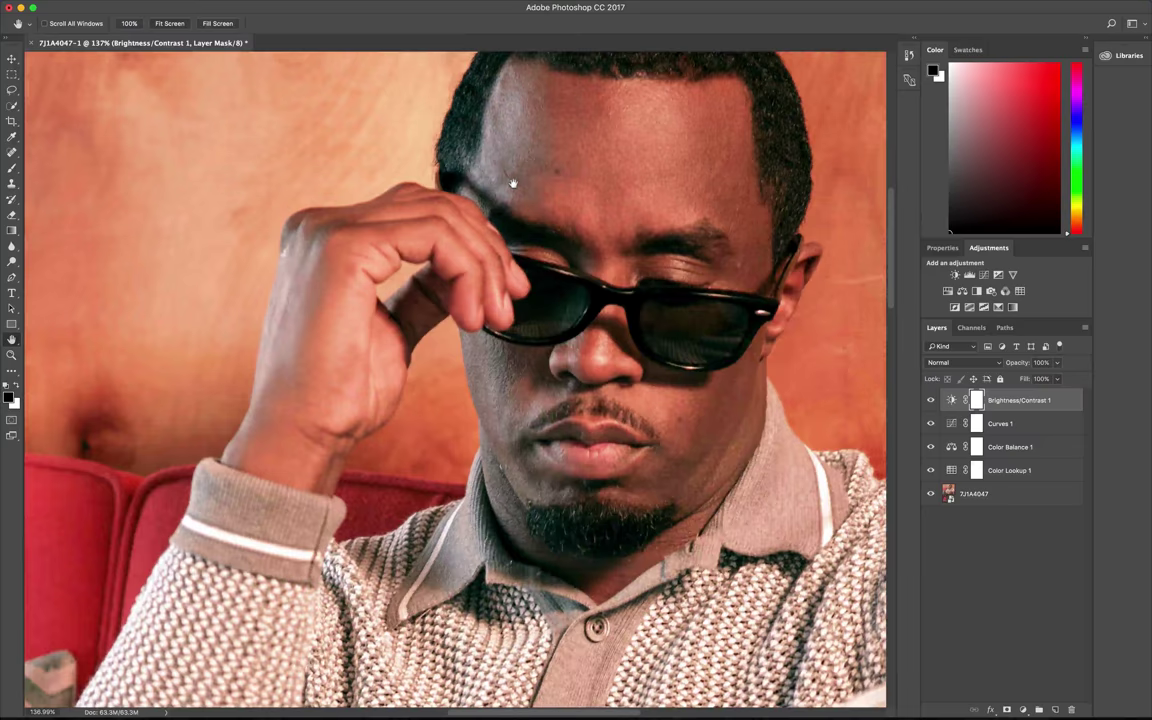
pyautogui.scroll(5, 512, 185)
pyautogui.scroll(-10, 513, 190)
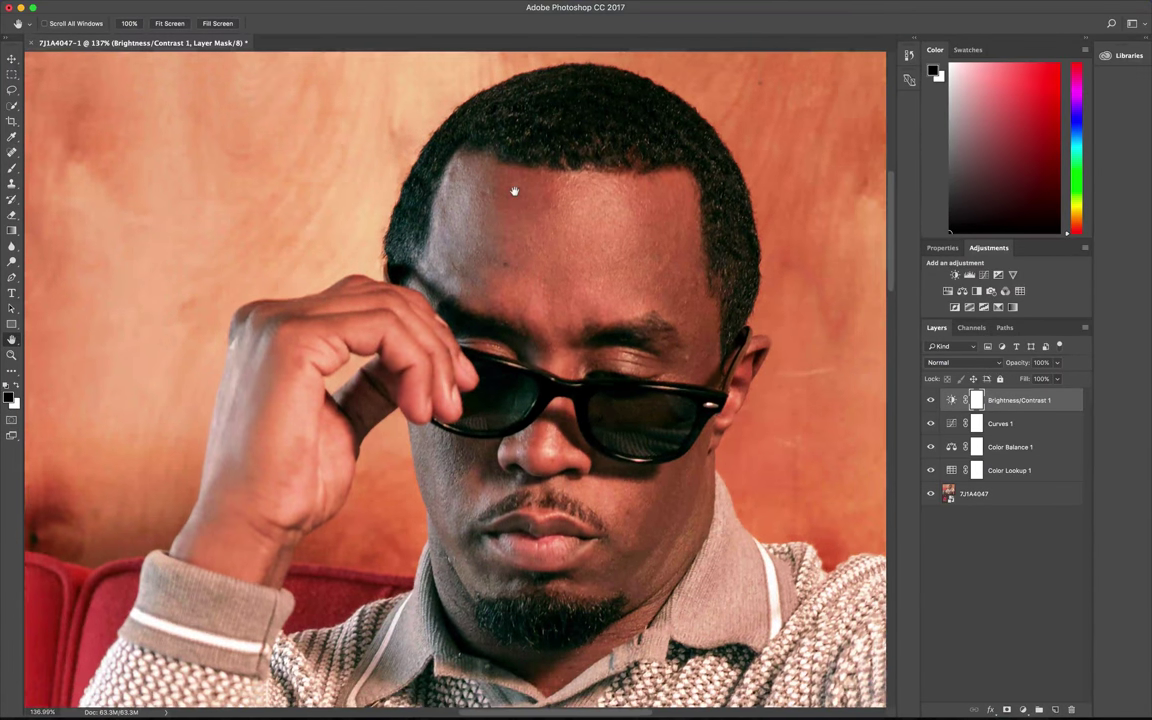
pyautogui.scroll(-10, 514, 191)
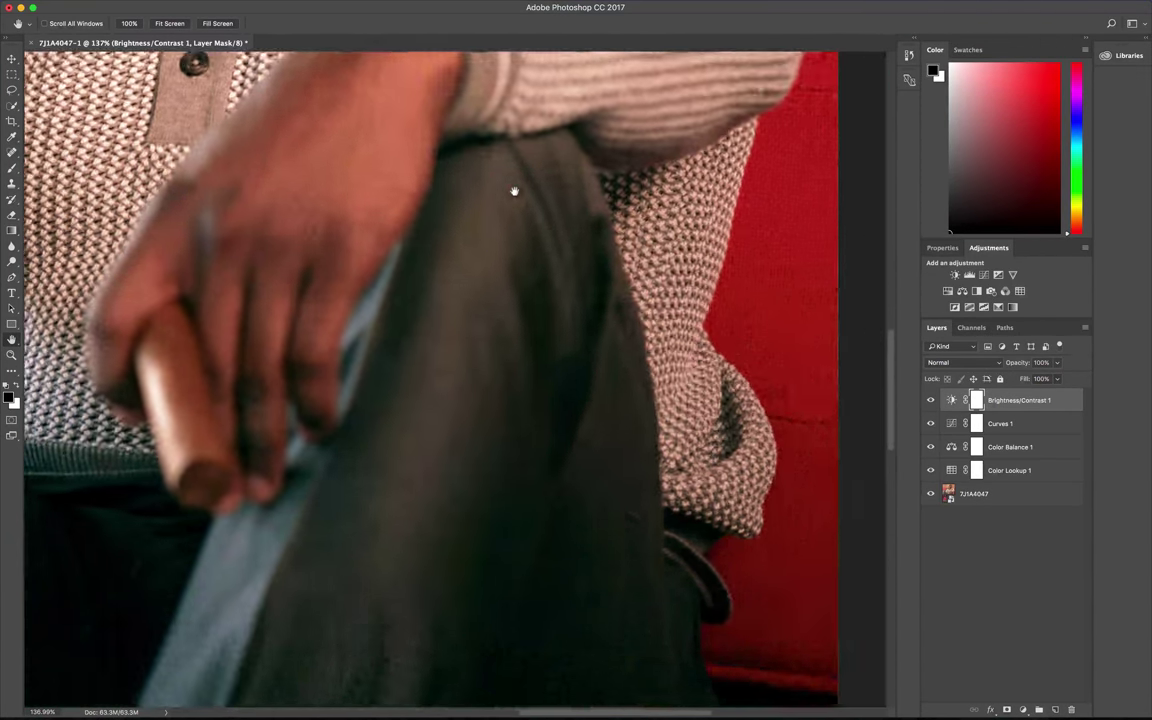
pyautogui.hscroll(-5, 514, 191)
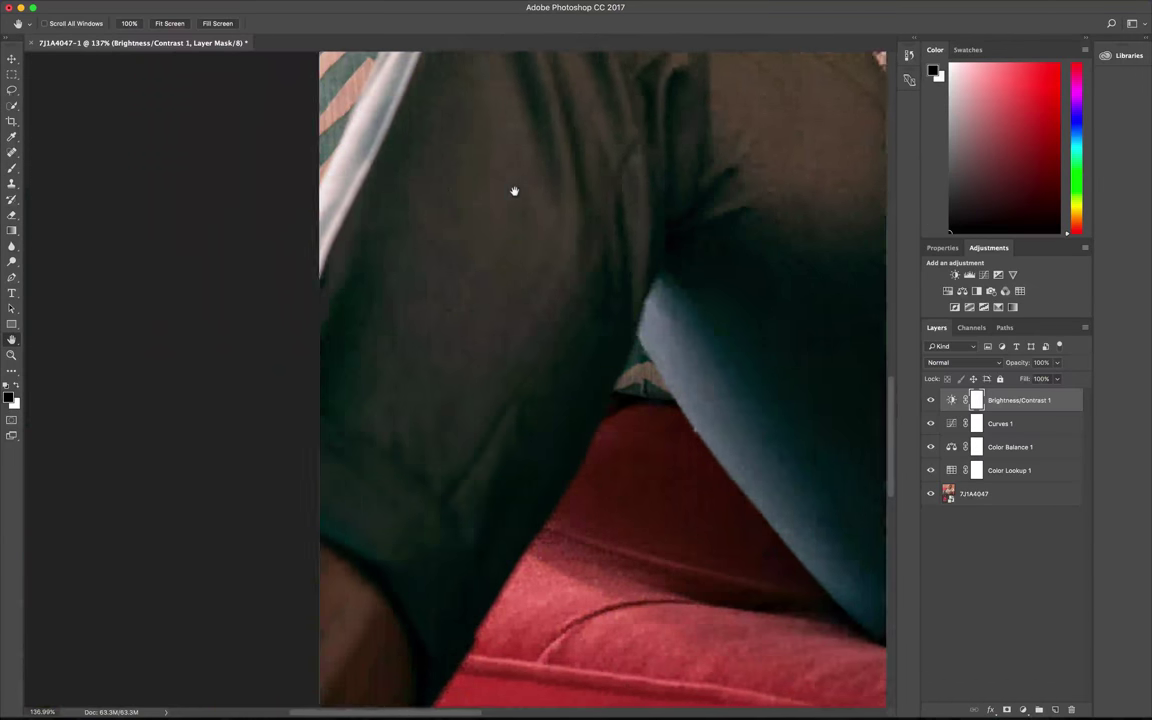
pyautogui.scroll(15, 514, 191)
pyautogui.hscroll(5, 514, 191)
pyautogui.scroll(-5, 514, 191)
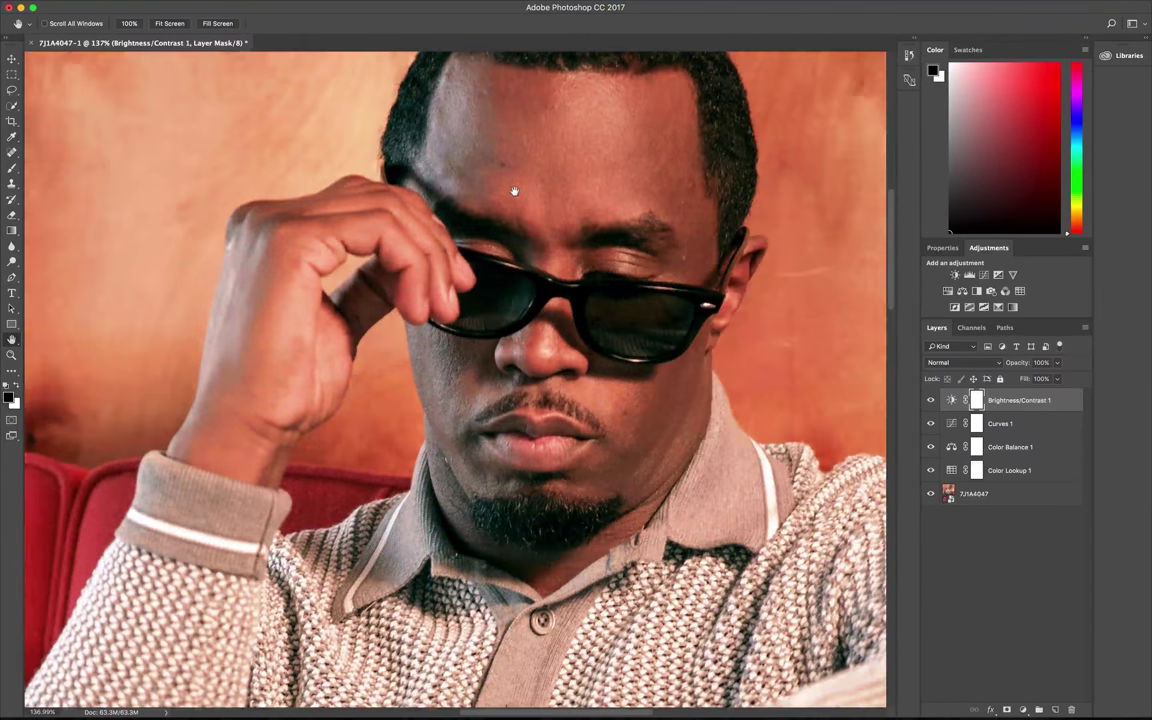
pyautogui.scroll(-2, 514, 191)
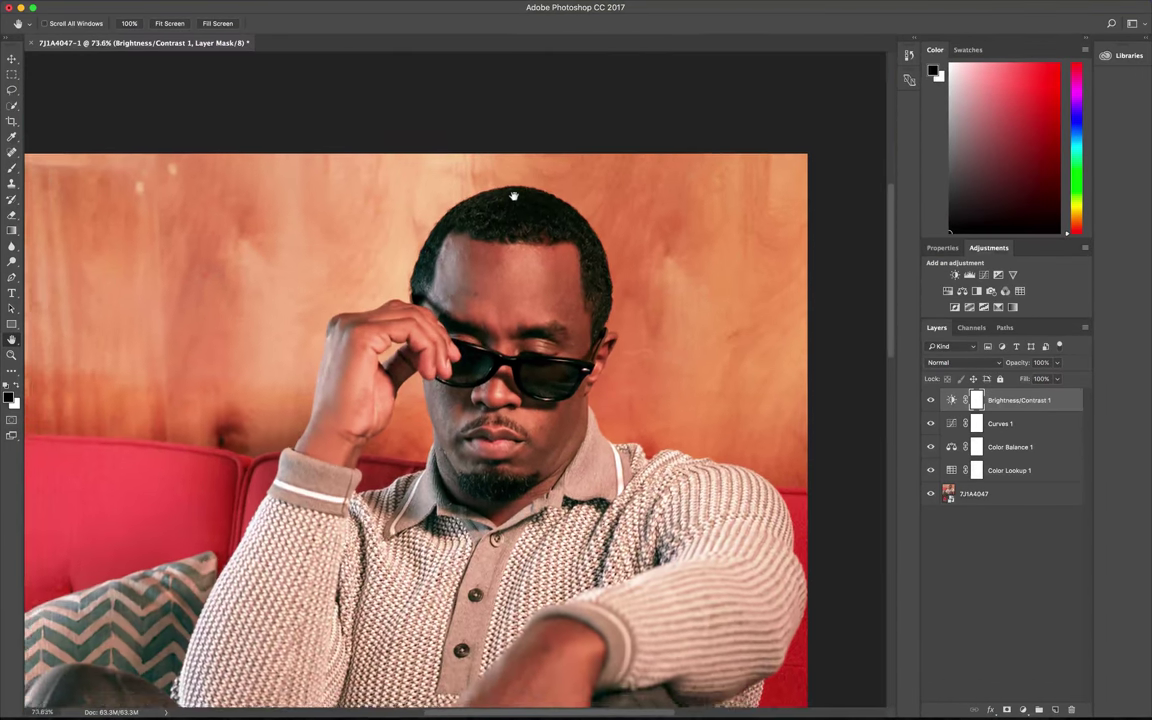
pyautogui.doubleClick(16, 342)
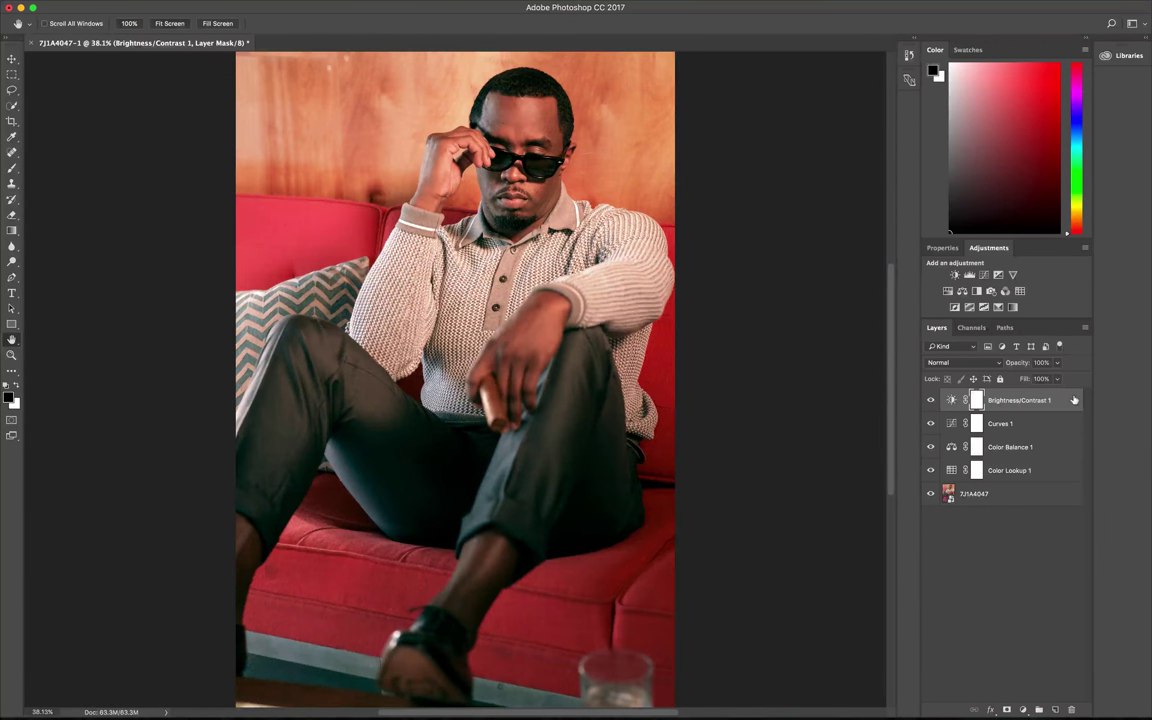
# Step: Stamp all visible layers into a new merged Layer 1 with Cmd+Option+Shift+E
pyautogui.press('super')
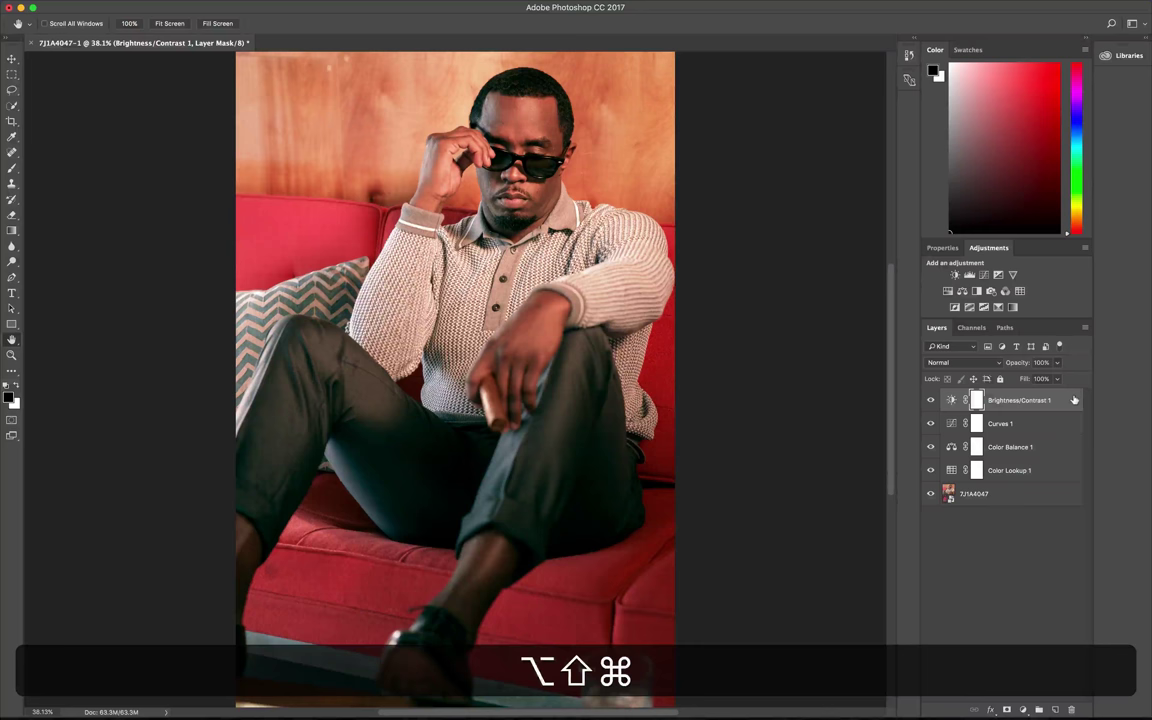
pyautogui.press('alt+shift+super+e')
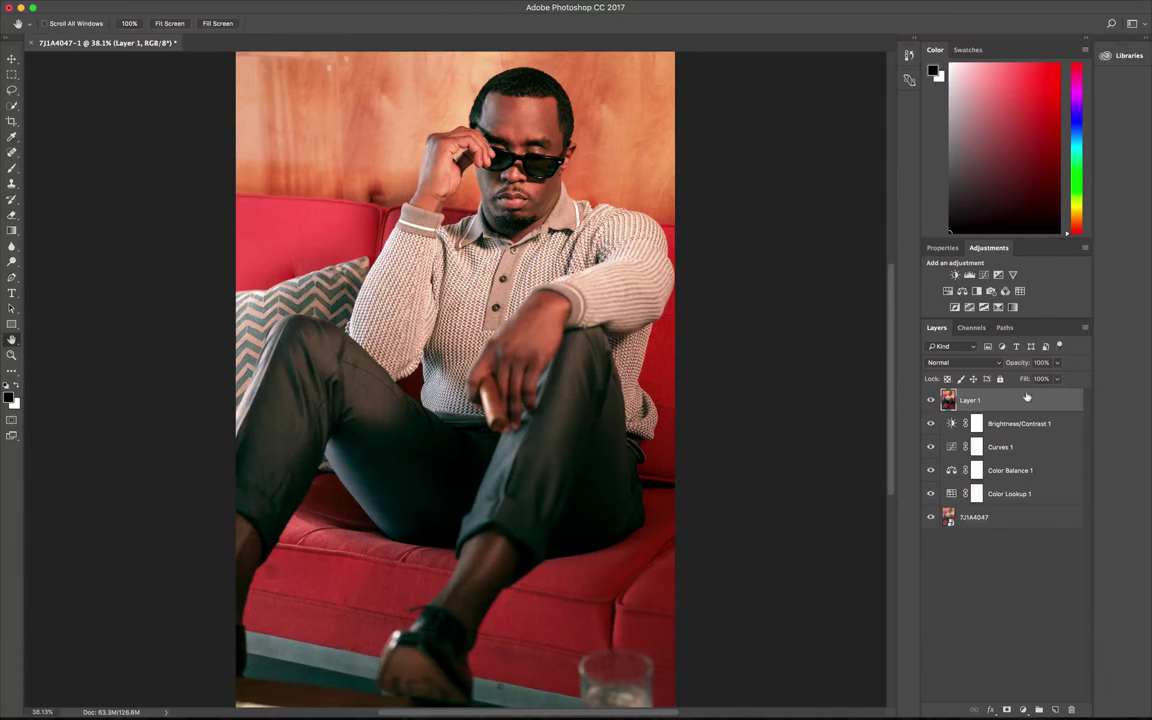
# Step: Apply a filter from Filter > Sharpen to the merged Layer 1
pyautogui.moveTo(443, 3)
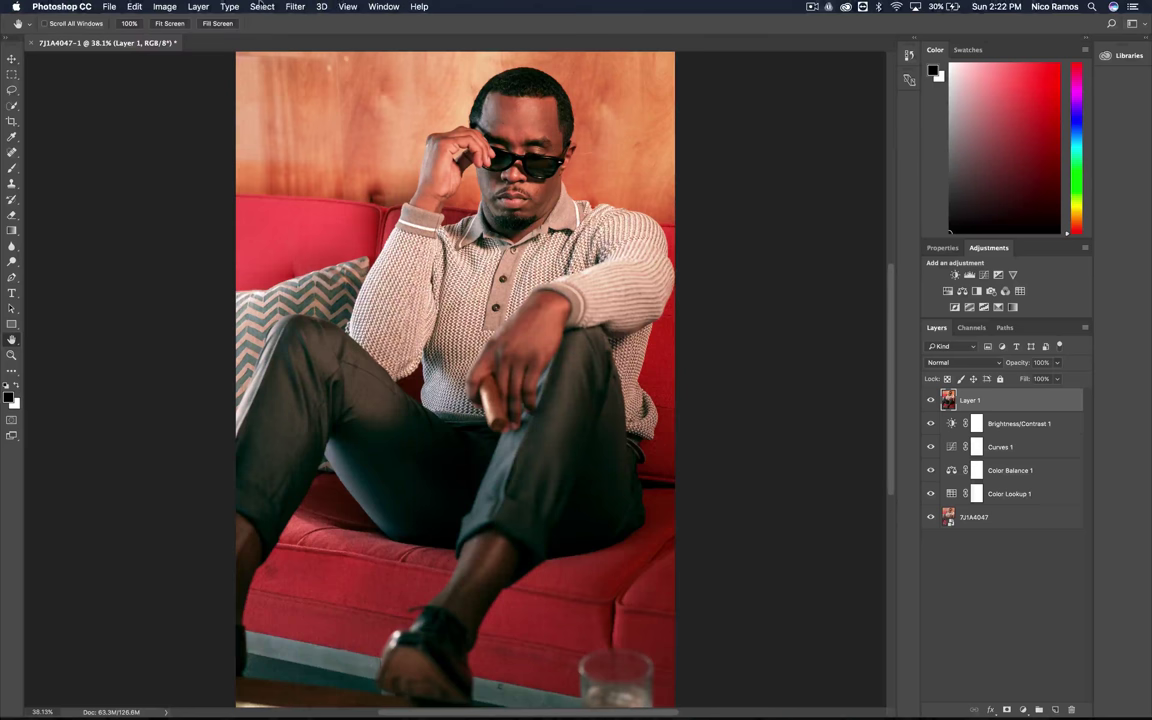
pyautogui.click(262, 6)
pyautogui.moveTo(326, 155)
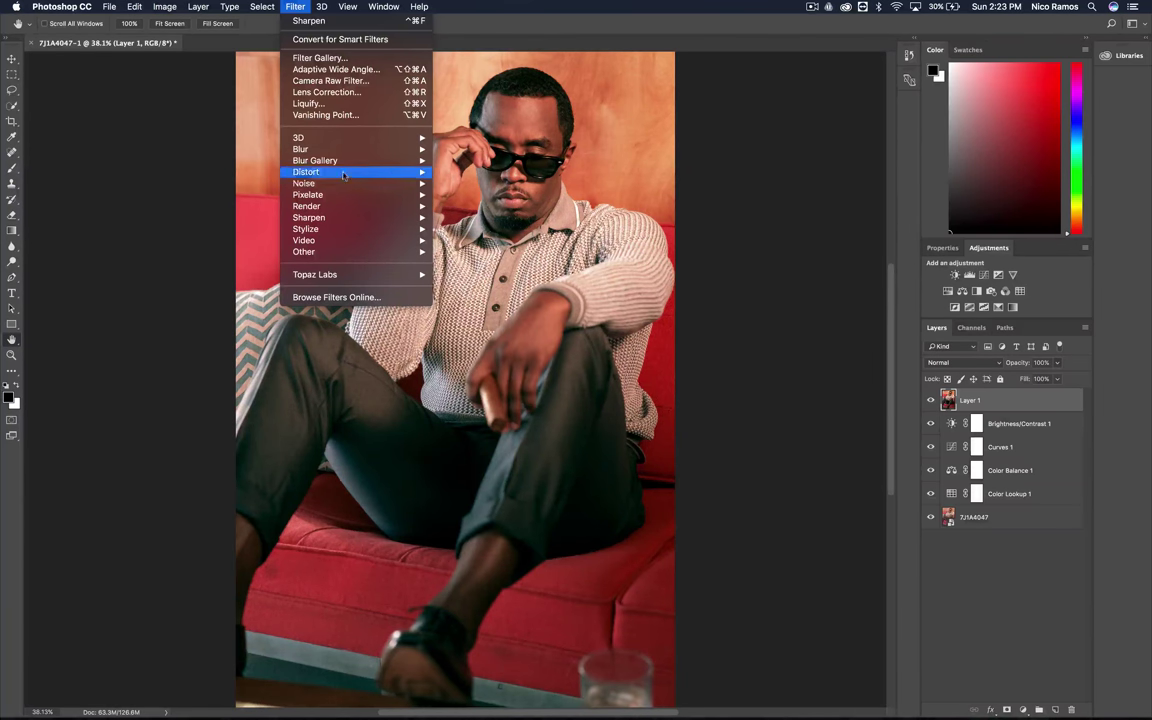
pyautogui.moveTo(340, 218)
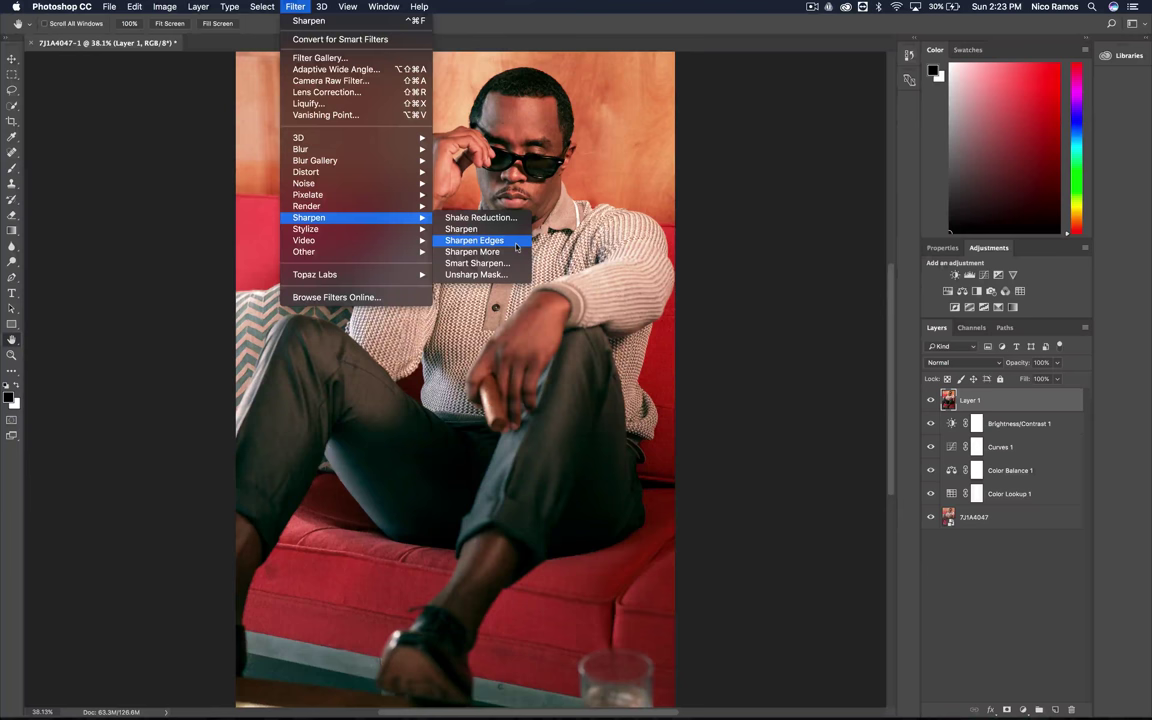
pyautogui.click(502, 263)
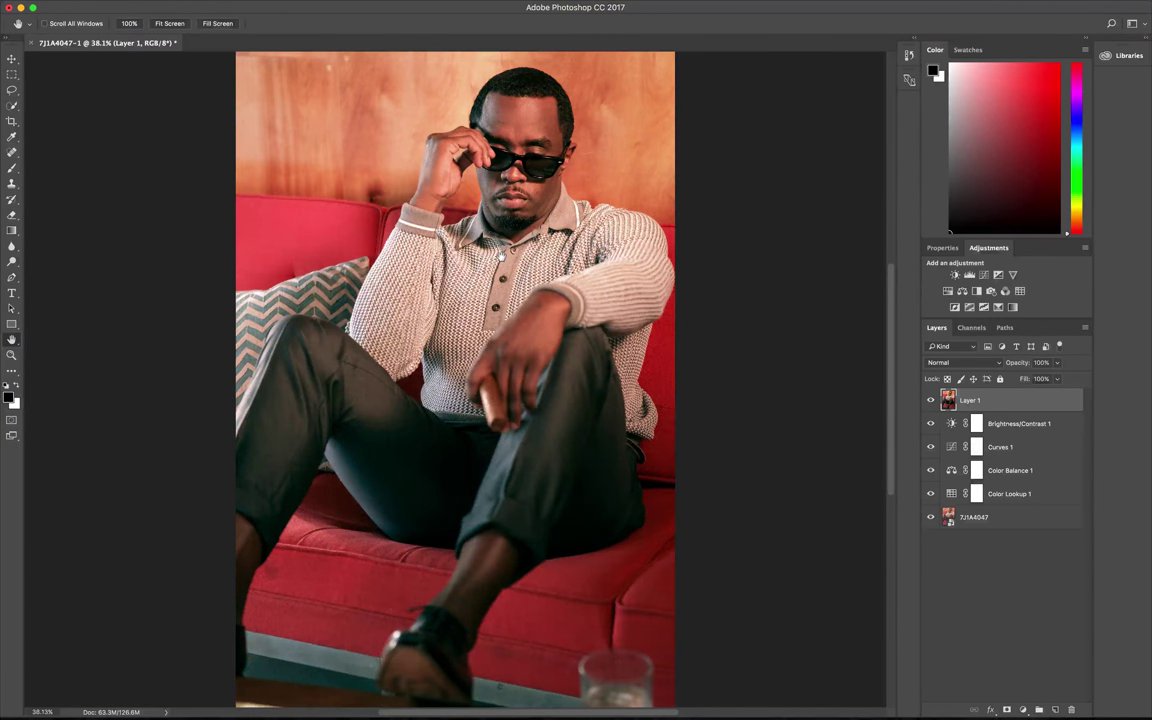
pyautogui.moveTo(486, 112); pyautogui.dragTo(543, 110)
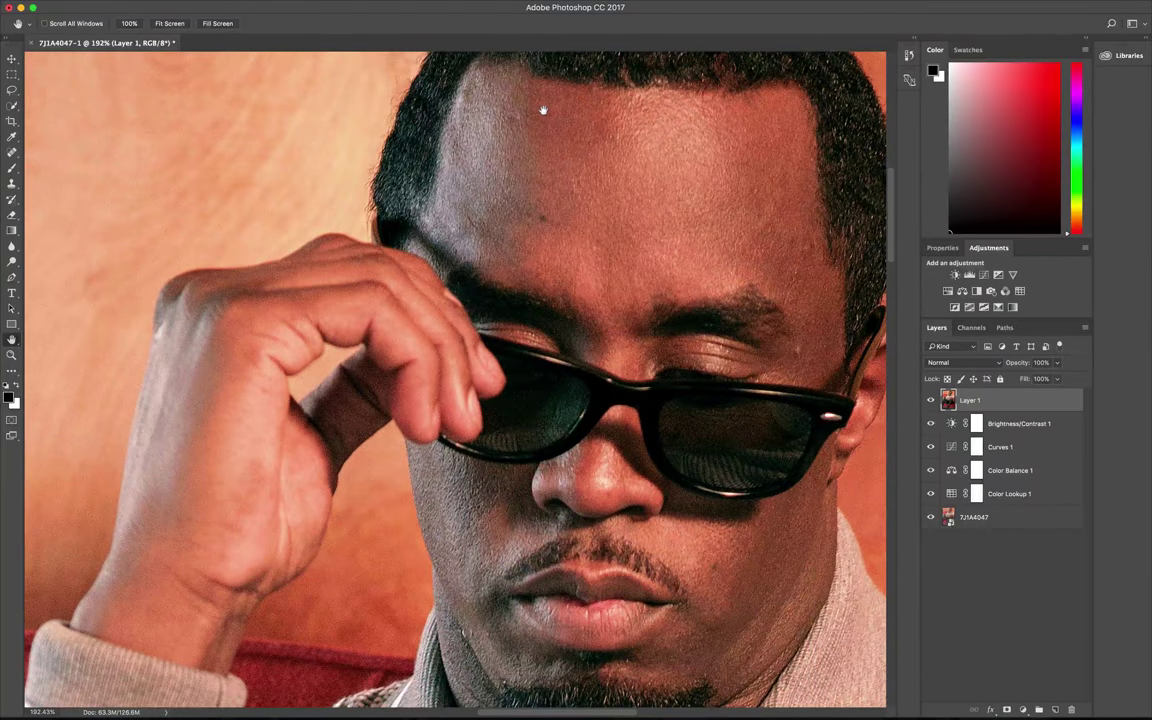
pyautogui.press('super+z')
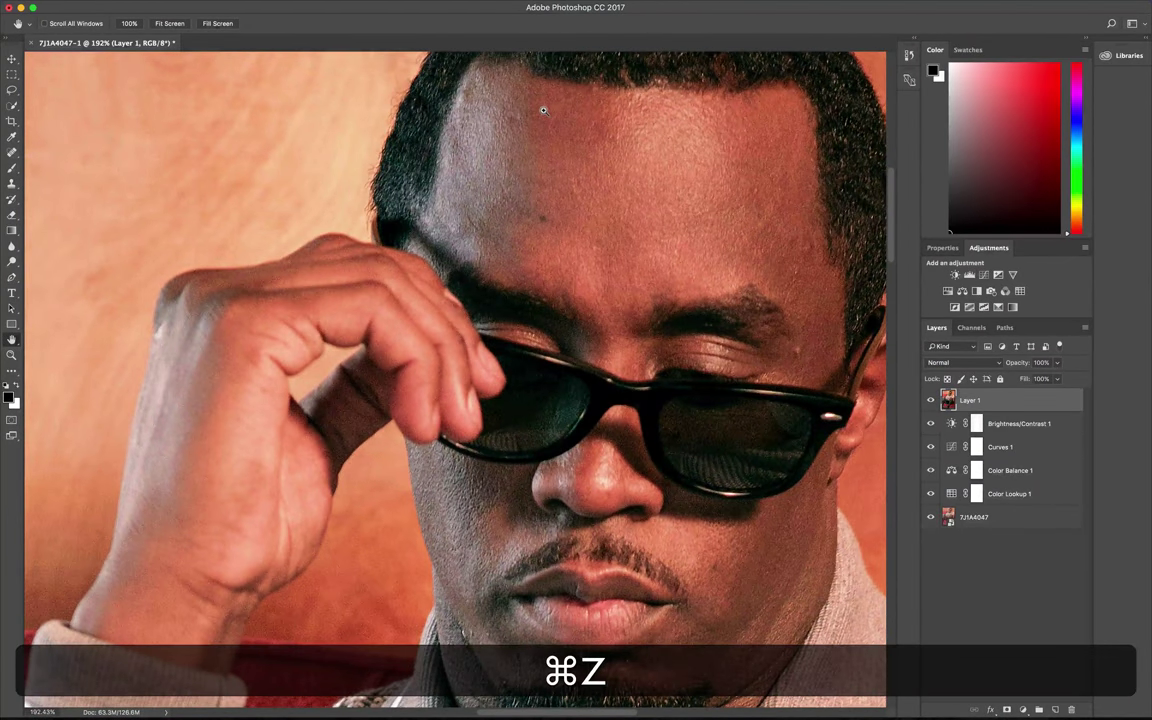
pyautogui.press('super+z')
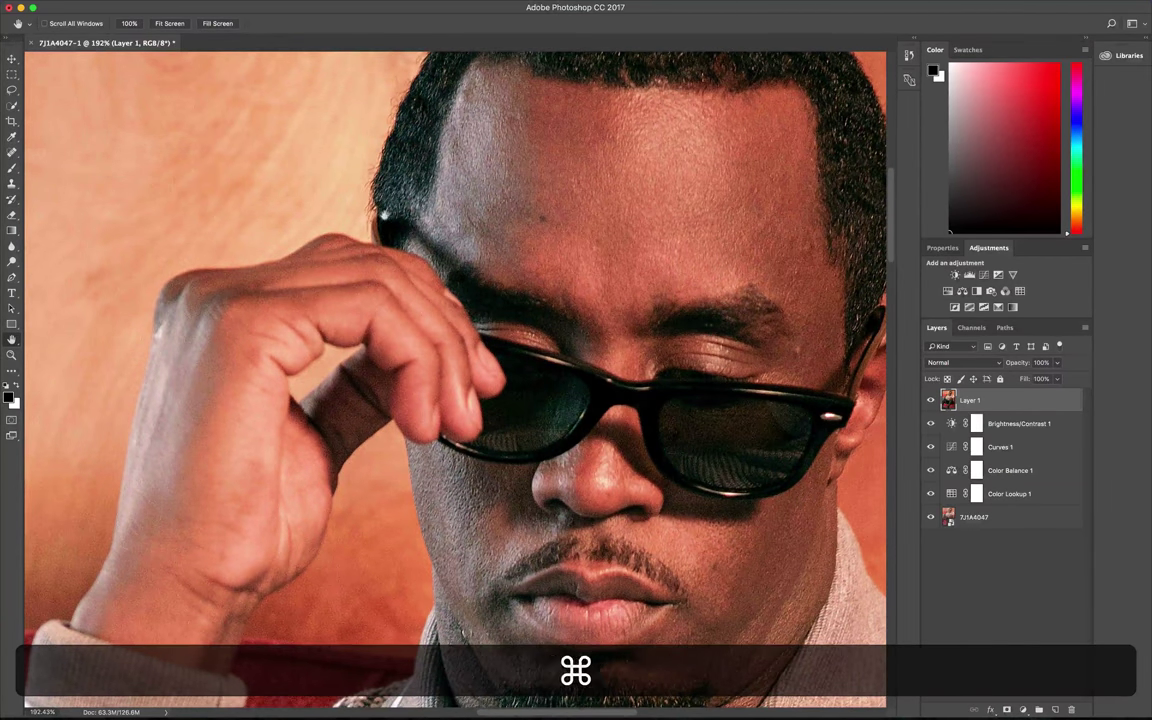
pyautogui.press('super+z')
pyautogui.doubleClick(12, 341)
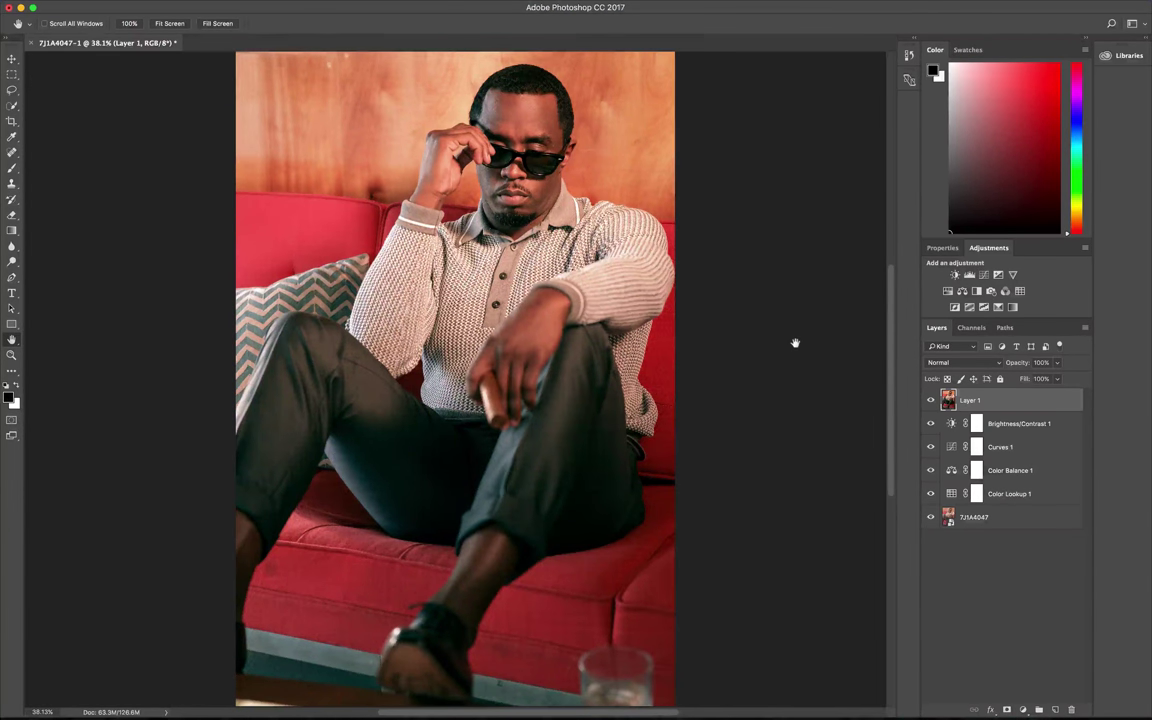
pyautogui.scroll(-1, 795, 343)
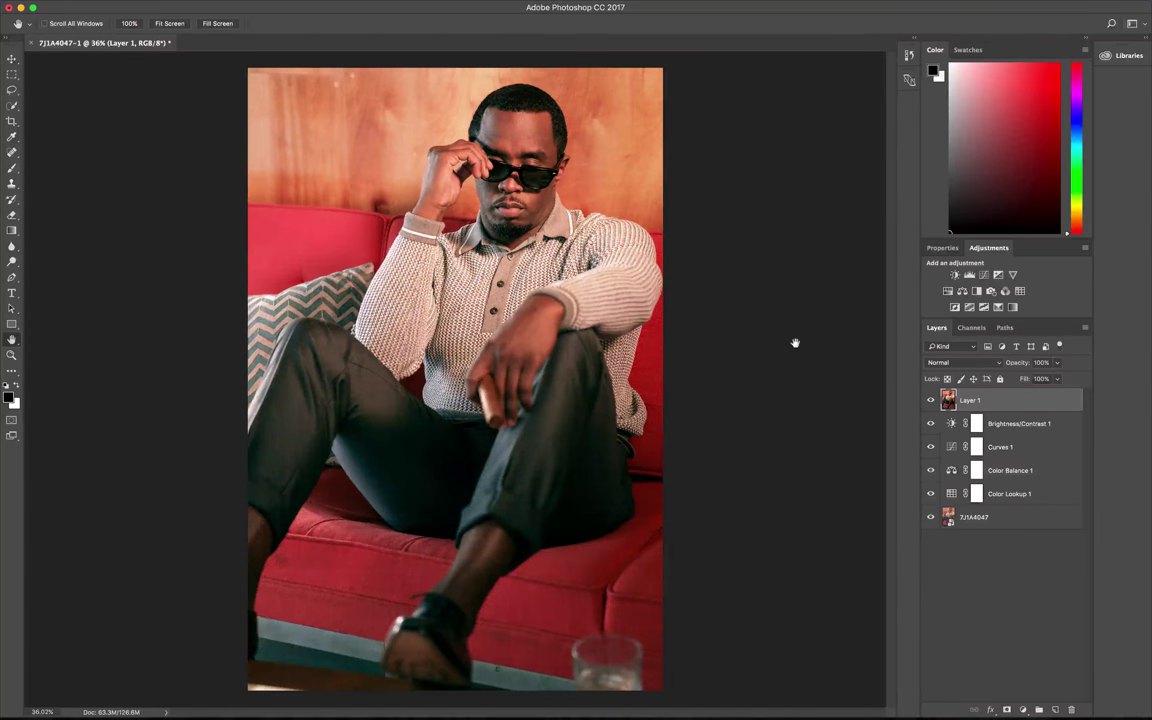